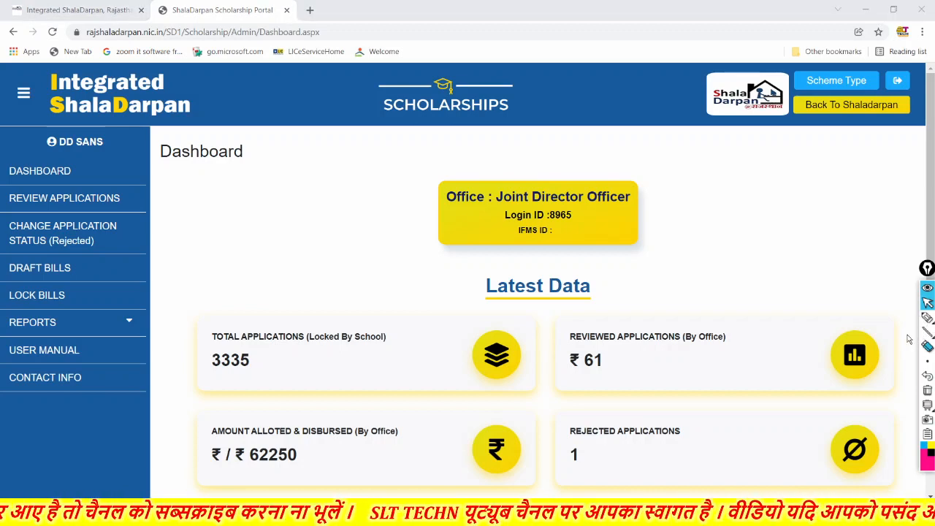
# Outline the four Latest Data cards and the entries from Review Applications to Lock Bills with rectangles, and erase all the markings
pyautogui.click(926, 332)
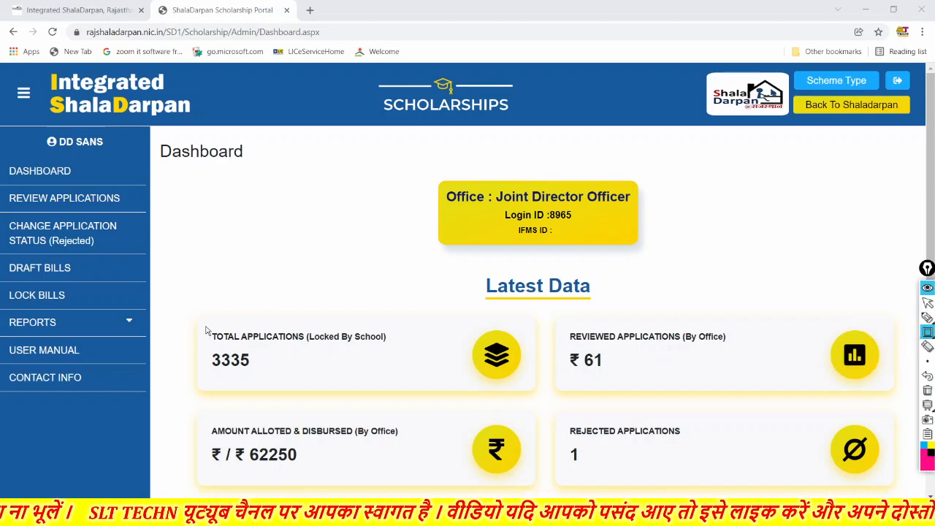
pyautogui.moveTo(207, 326)
pyautogui.mouseDown()
pyautogui.moveTo(214, 383)
pyautogui.moveTo(419, 386)
pyautogui.mouseUp()
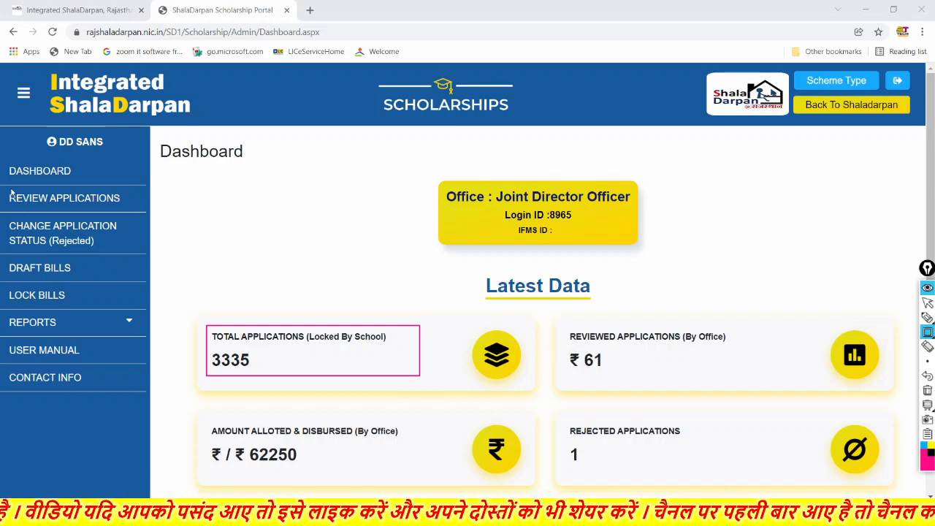
pyautogui.moveTo(8, 189)
pyautogui.mouseDown()
pyautogui.moveTo(26, 321)
pyautogui.moveTo(131, 314)
pyautogui.mouseUp()
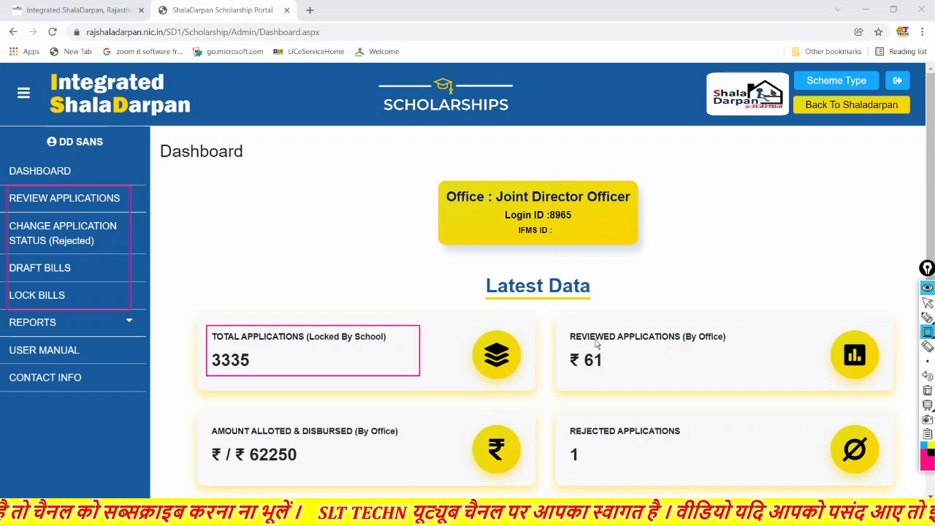
pyautogui.moveTo(564, 324)
pyautogui.mouseDown()
pyautogui.moveTo(564, 369)
pyautogui.moveTo(625, 390)
pyautogui.moveTo(750, 390)
pyautogui.mouseUp()
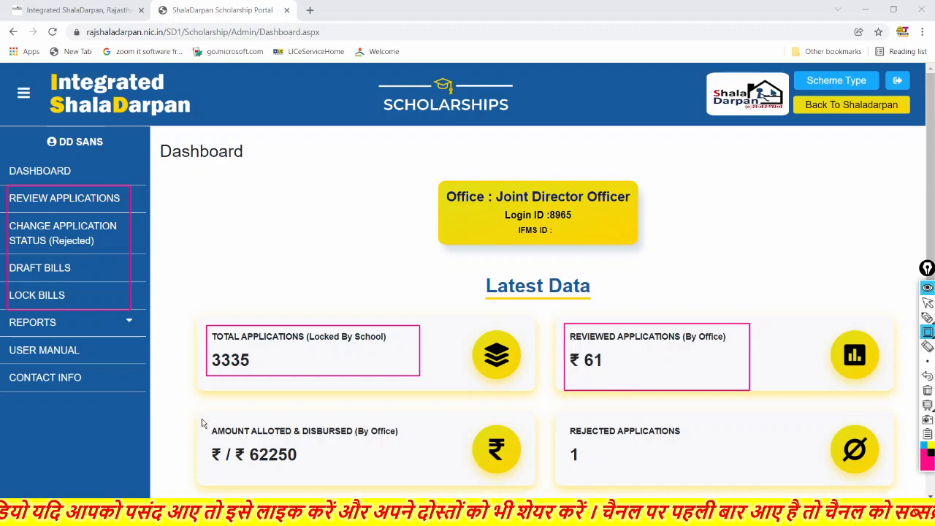
pyautogui.moveTo(203, 422)
pyautogui.mouseDown()
pyautogui.moveTo(228, 468)
pyautogui.moveTo(405, 490)
pyautogui.mouseUp()
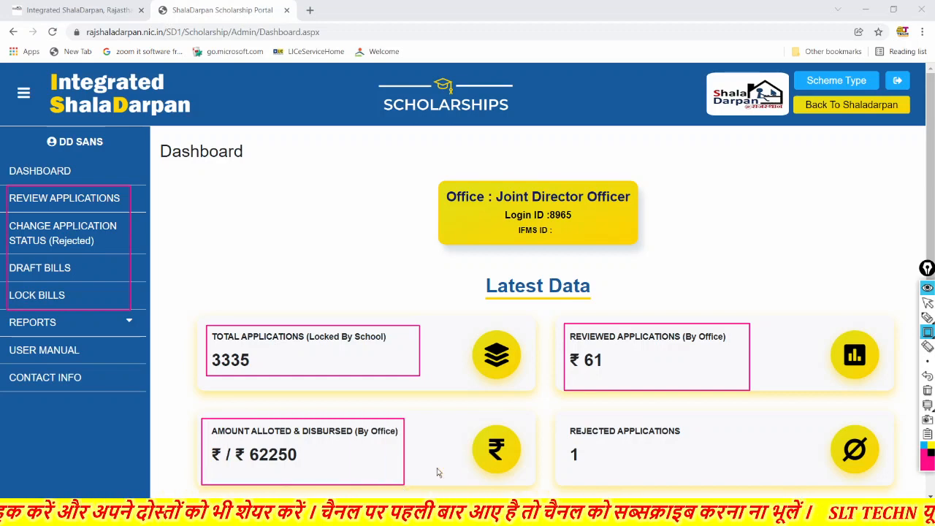
pyautogui.moveTo(563, 421)
pyautogui.mouseDown()
pyautogui.moveTo(569, 448)
pyautogui.moveTo(619, 480)
pyautogui.moveTo(688, 481)
pyautogui.mouseUp()
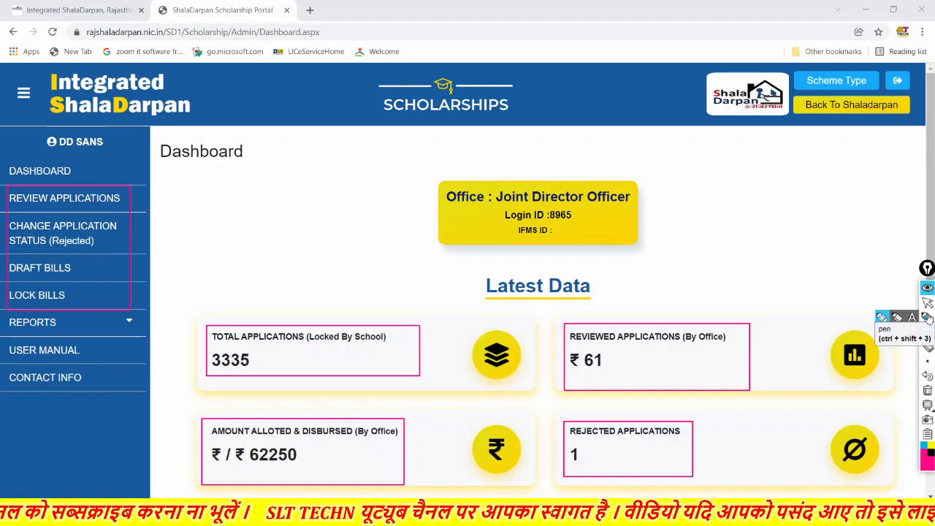
pyautogui.moveTo(926, 318)
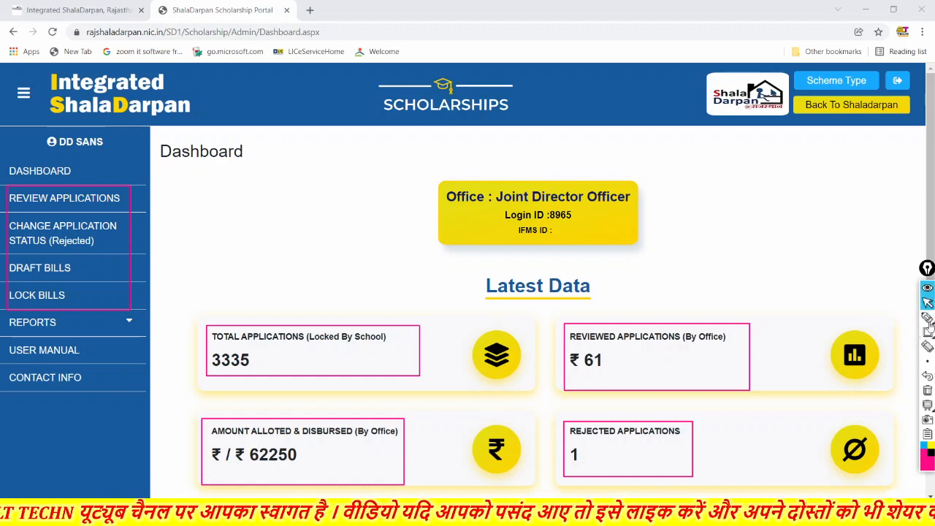
pyautogui.click(926, 391)
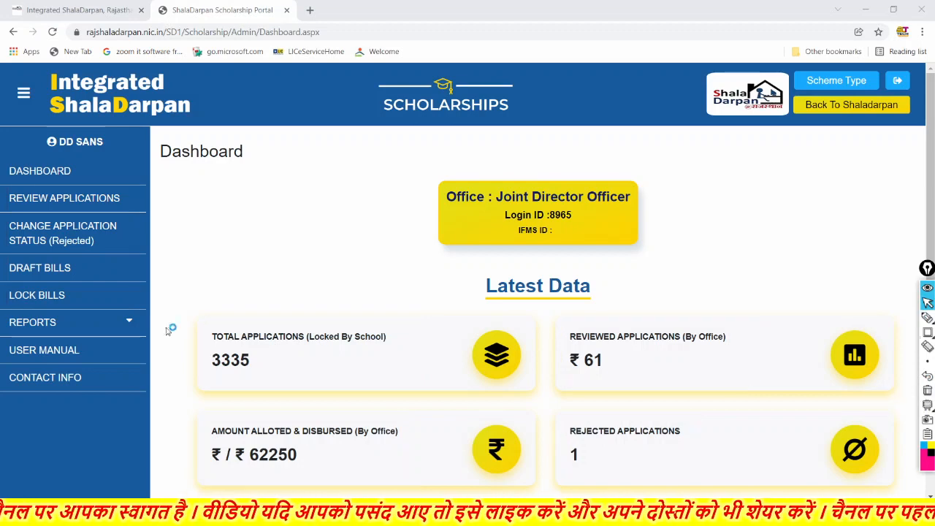
# Open Review Applications and choose Pre Matric Scholarship for SC Students (Class 6 to 8) with BIKANER as the district
pyautogui.click(69, 204)
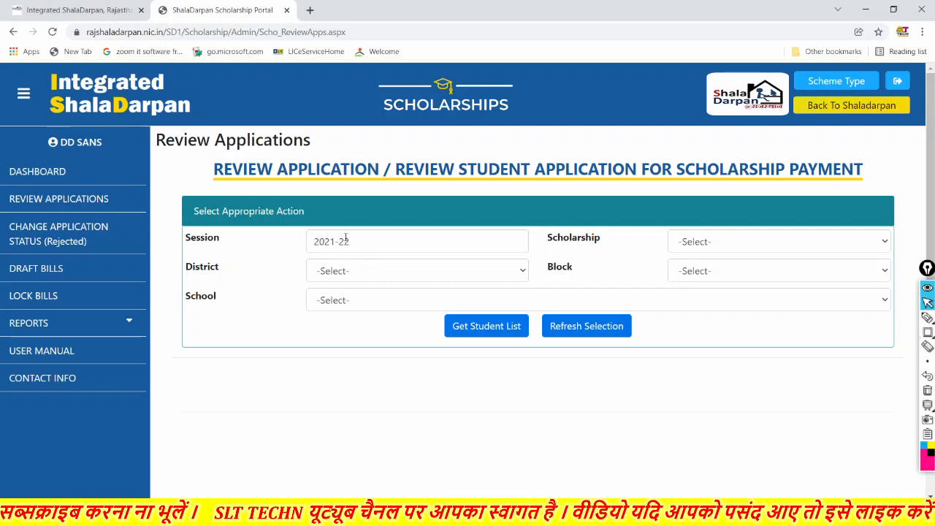
pyautogui.click(744, 242)
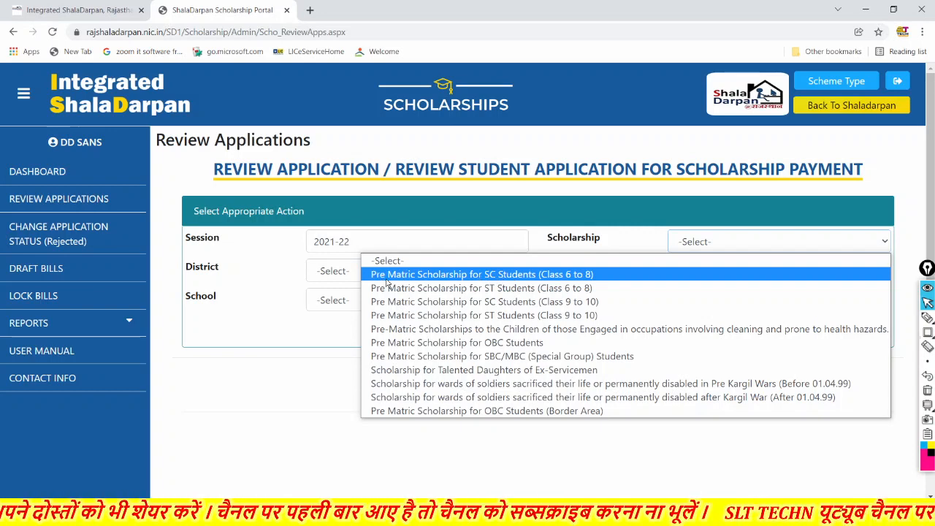
pyautogui.click(486, 276)
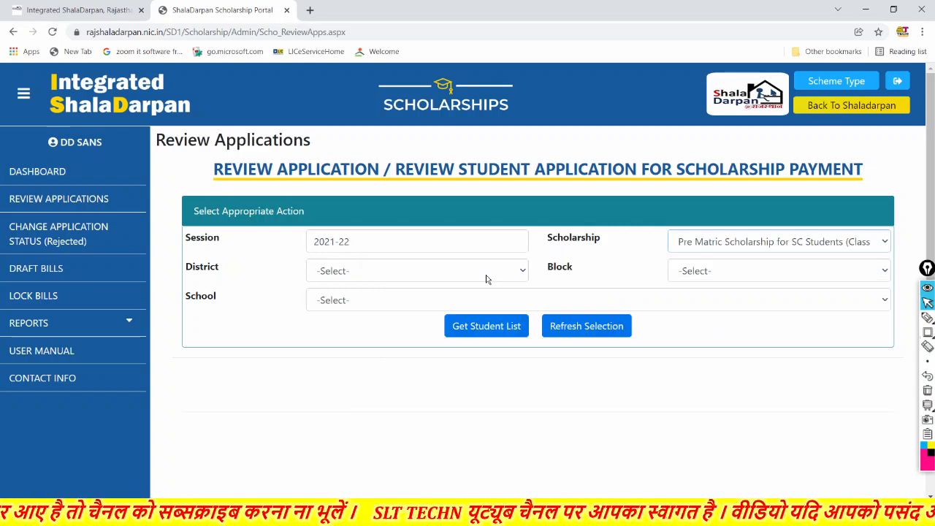
pyautogui.click(420, 278)
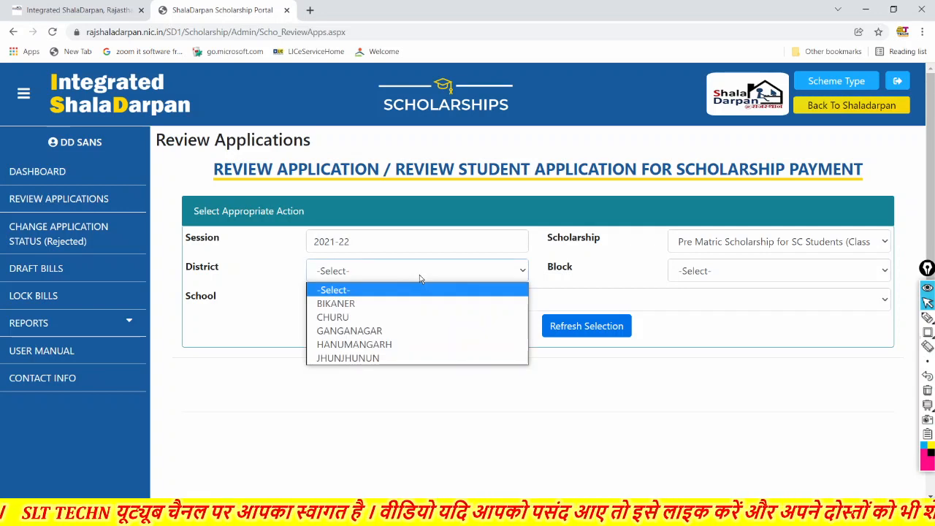
pyautogui.click(383, 304)
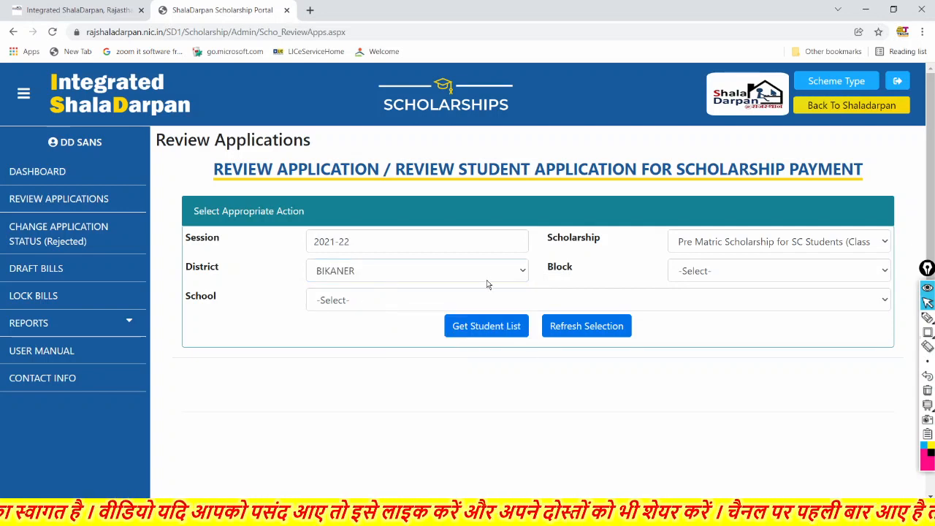
# Set the block to NOKHA and the school to All Schools, and retrieve the student list
pyautogui.click(727, 271)
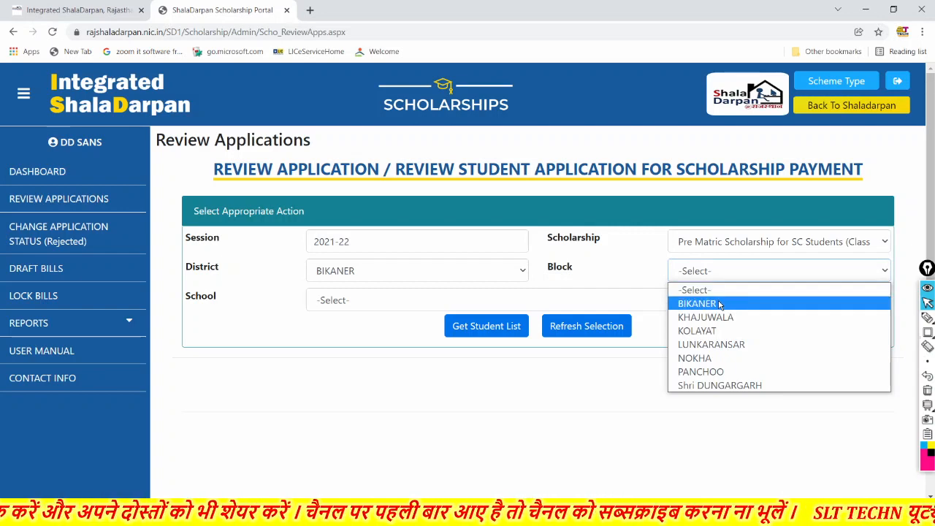
pyautogui.click(712, 357)
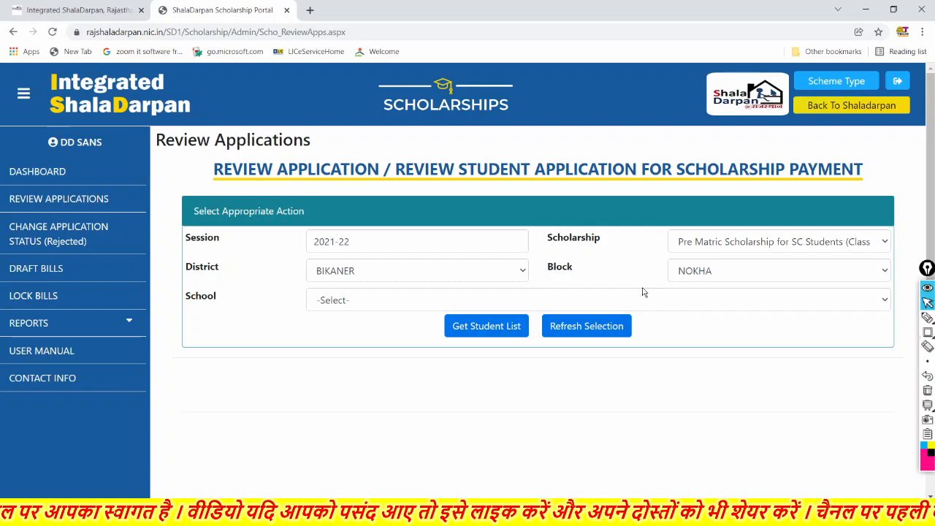
pyautogui.click(680, 300)
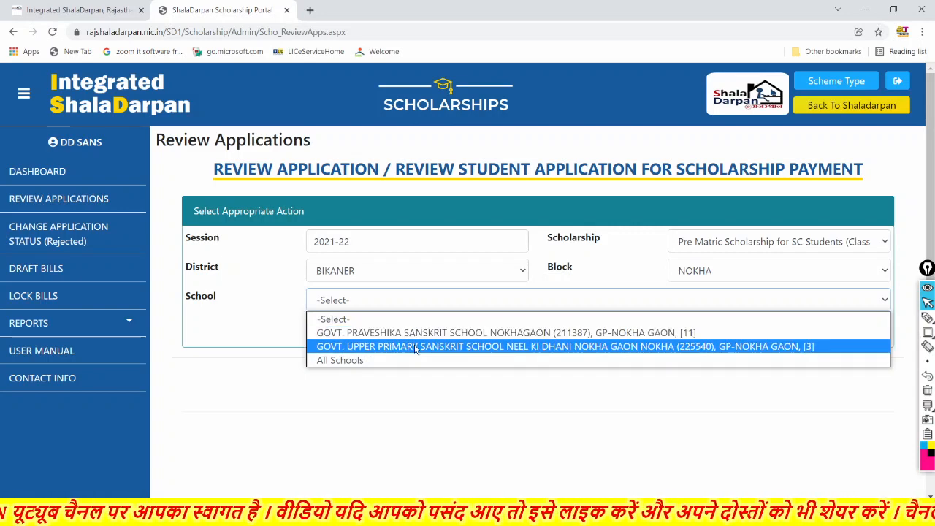
pyautogui.click(336, 361)
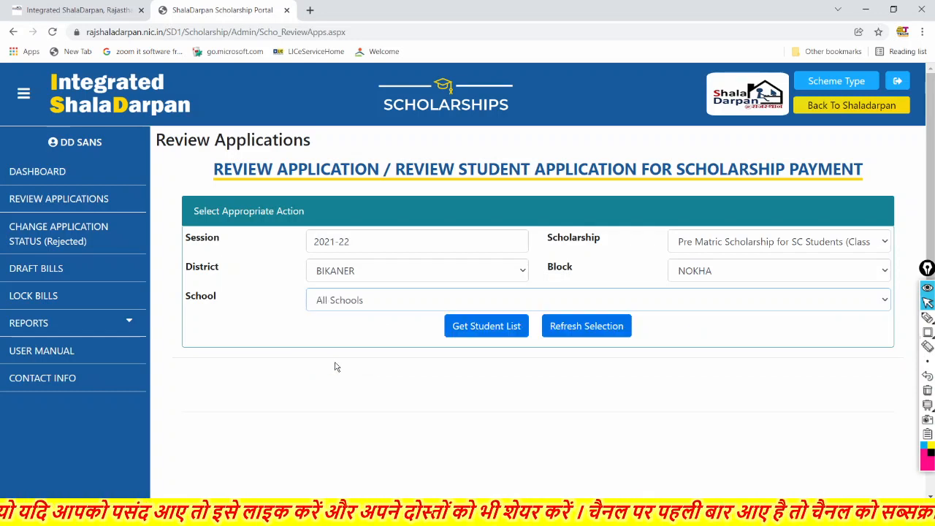
pyautogui.click(488, 328)
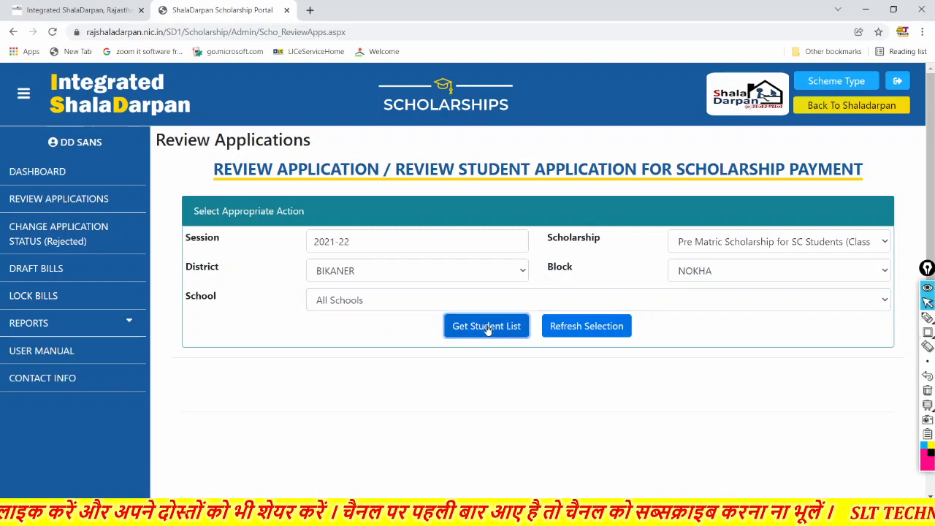
# Outline the locked, saved and rejected student totals in the NOKHA block summary with rectangles, and erase the markings
pyautogui.scroll(-3, 486, 329)
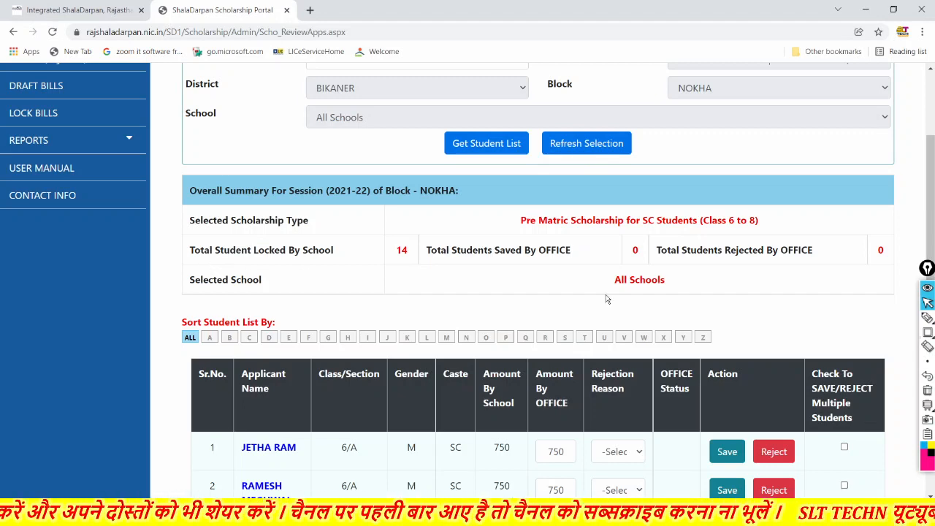
pyautogui.click(927, 333)
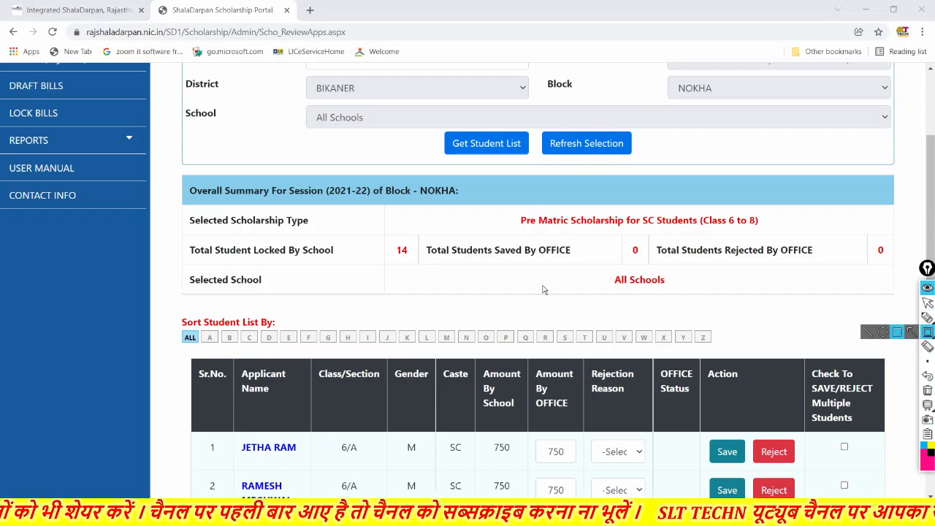
pyautogui.moveTo(194, 239); pyautogui.dragTo(428, 271)
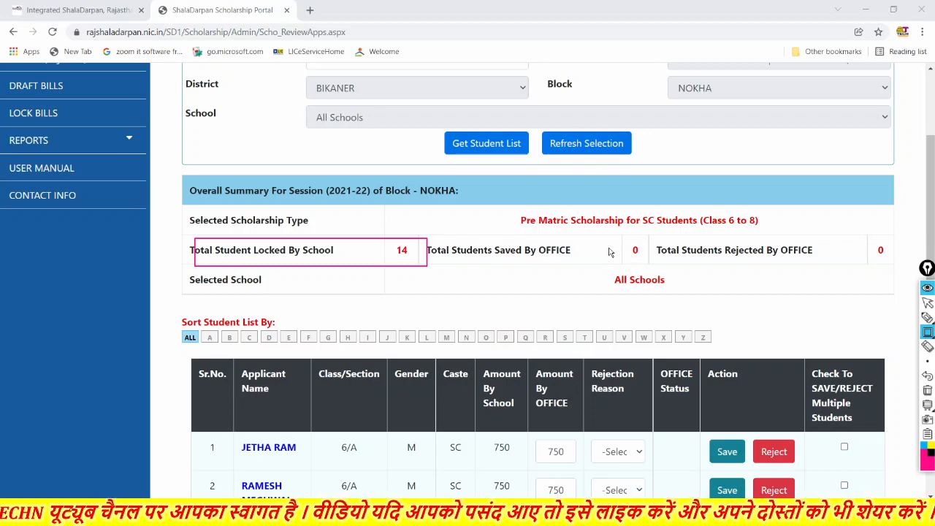
pyautogui.moveTo(609, 243); pyautogui.dragTo(647, 263)
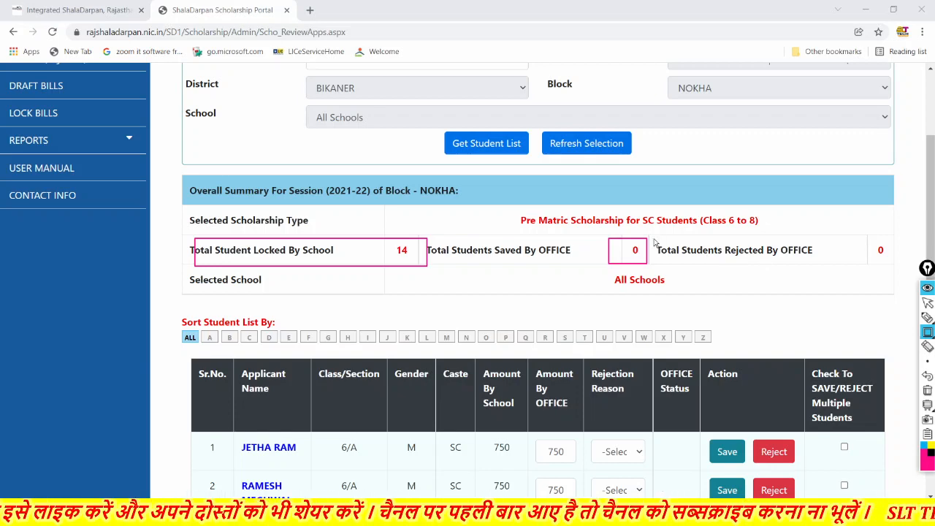
pyautogui.moveTo(658, 250)
pyautogui.mouseDown()
pyautogui.moveTo(693, 267)
pyautogui.moveTo(898, 269)
pyautogui.mouseUp()
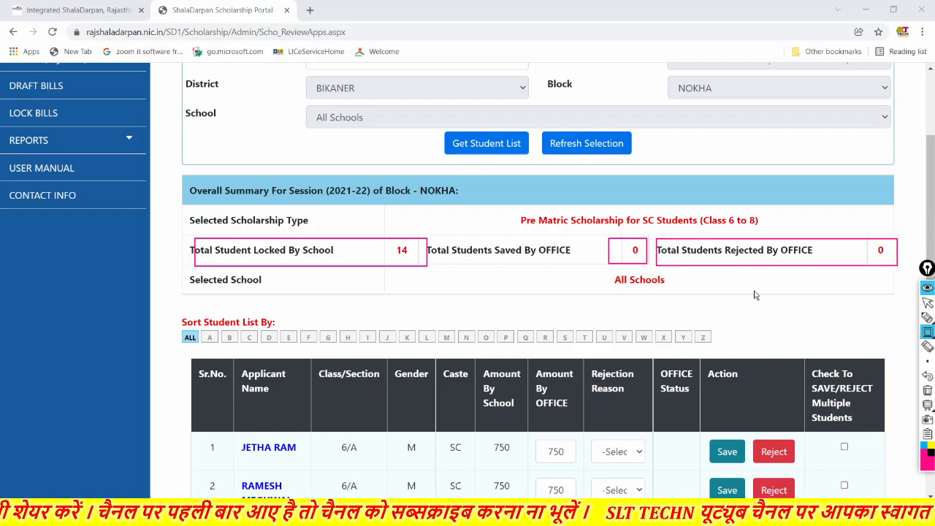
pyautogui.click(928, 390)
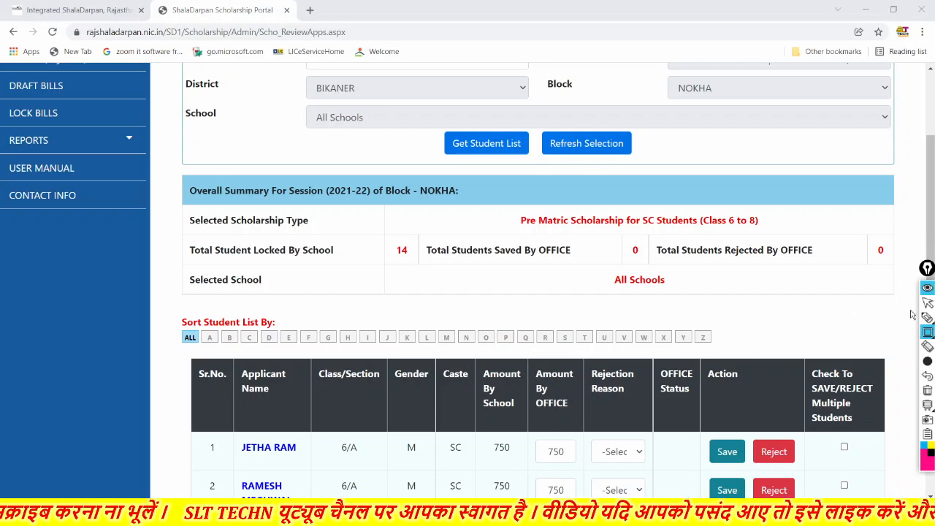
pyautogui.moveTo(927, 361)
pyautogui.click(868, 361)
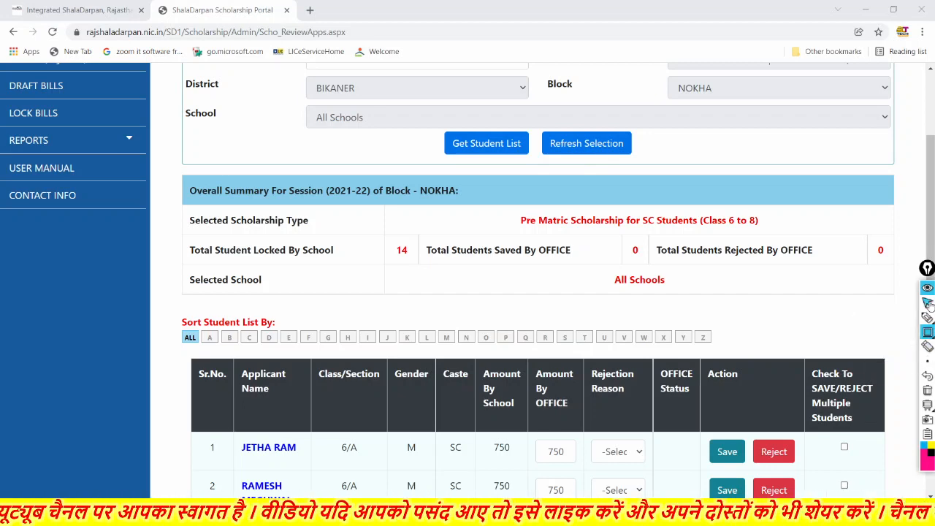
pyautogui.click(928, 302)
# Look up the school information of the first applicant in the student list and close it
pyautogui.scroll(-1, 733, 320)
pyautogui.scroll(-2, 730, 319)
pyautogui.scroll(-1, 428, 292)
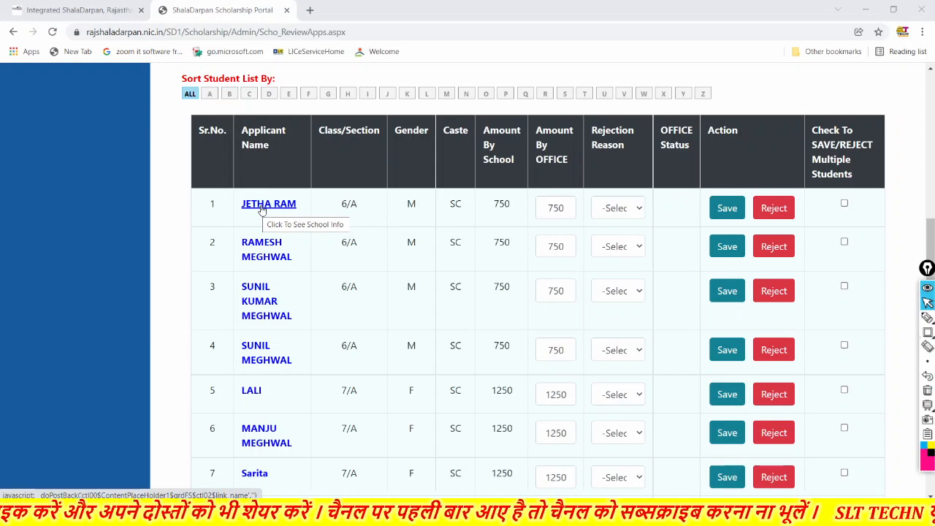
pyautogui.click(262, 209)
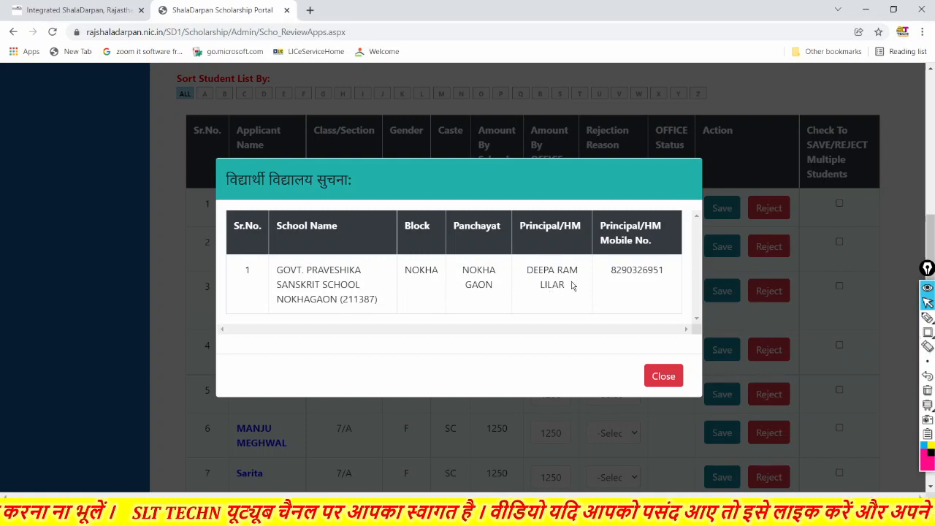
pyautogui.click(662, 377)
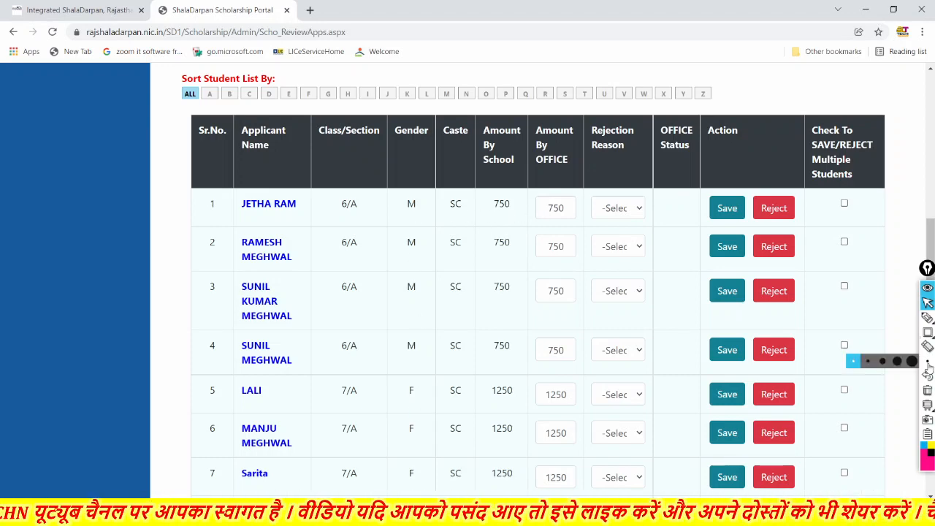
# Outline the gender, caste and school amount of the fifth and first applicants with rectangles
pyautogui.click(928, 334)
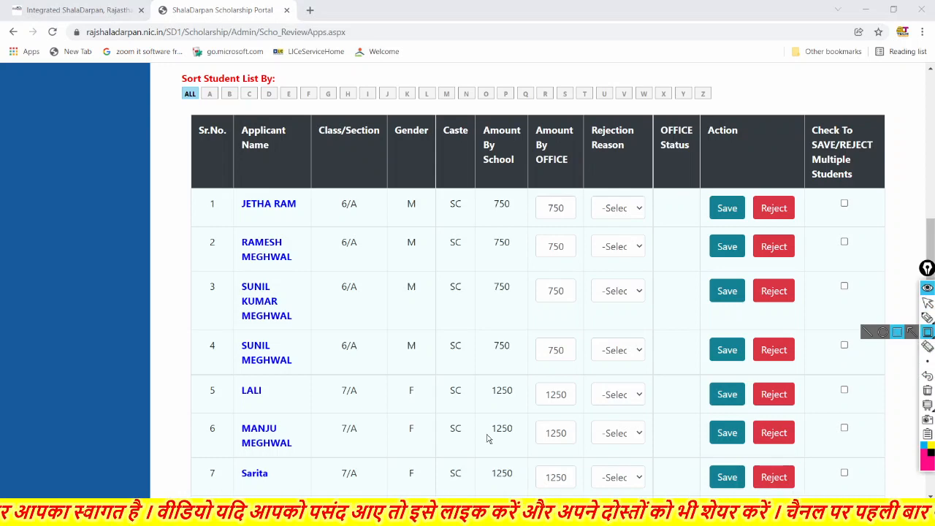
pyautogui.moveTo(398, 378); pyautogui.dragTo(526, 414)
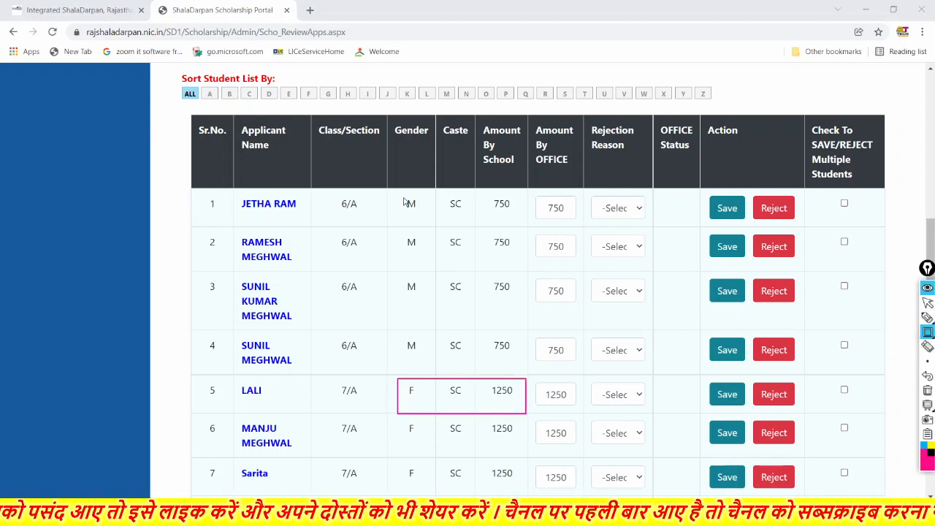
pyautogui.moveTo(404, 197); pyautogui.dragTo(522, 218)
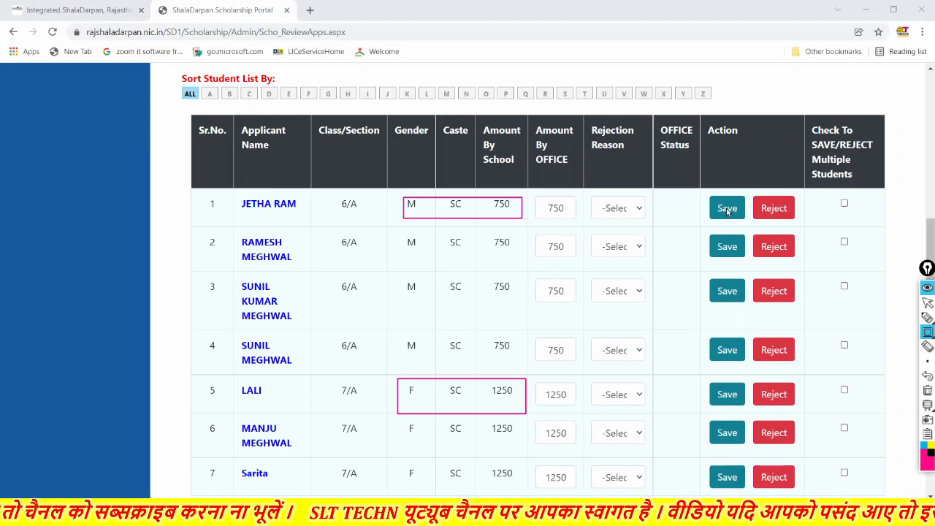
pyautogui.click(926, 302)
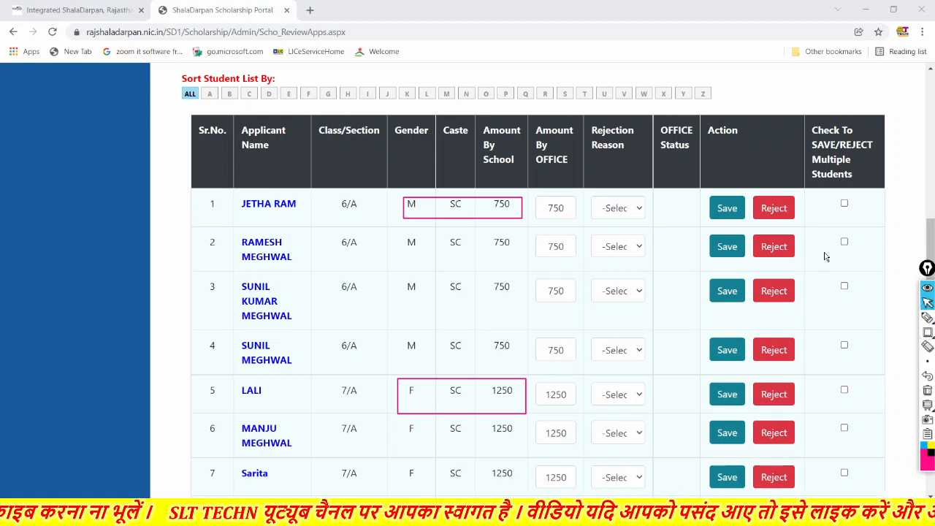
# Save the first applicant's office scholarship amount of 750 as final and dismiss the notice
pyautogui.click(725, 209)
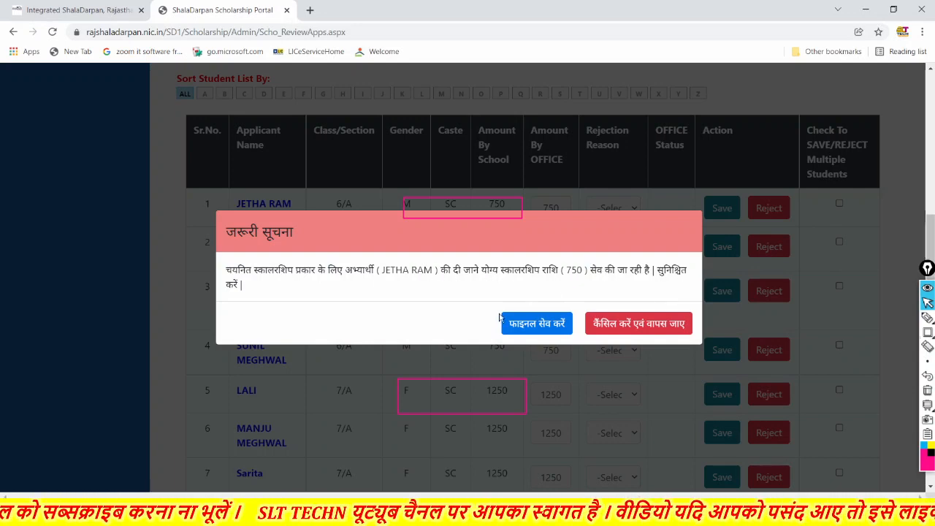
pyautogui.click(537, 328)
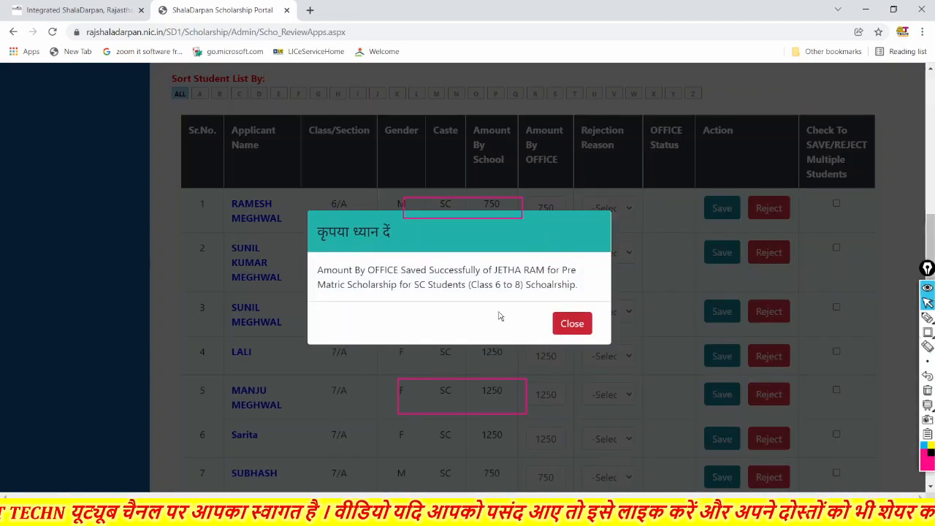
pyautogui.click(569, 325)
pyautogui.scroll(-3, 652, 329)
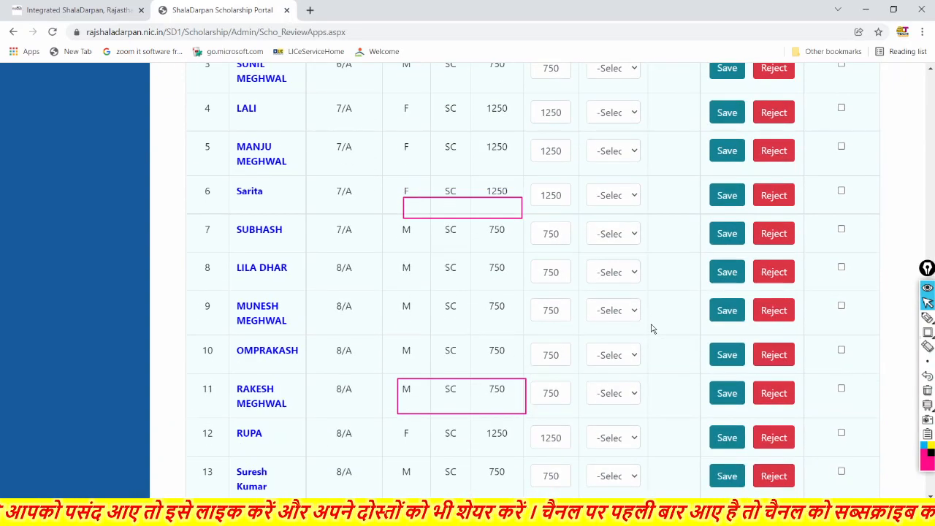
# Erase the rectangle markings from the student list
pyautogui.scroll(-3, 652, 329)
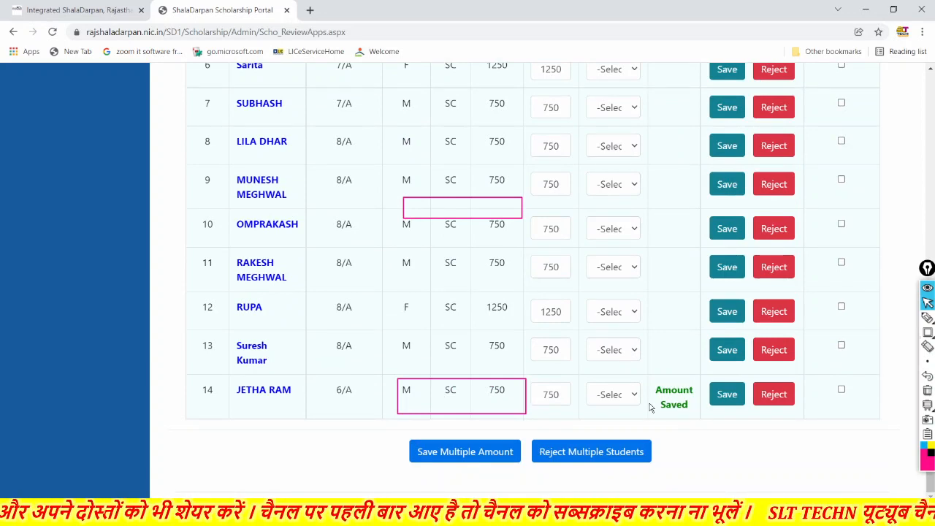
pyautogui.moveTo(927, 333)
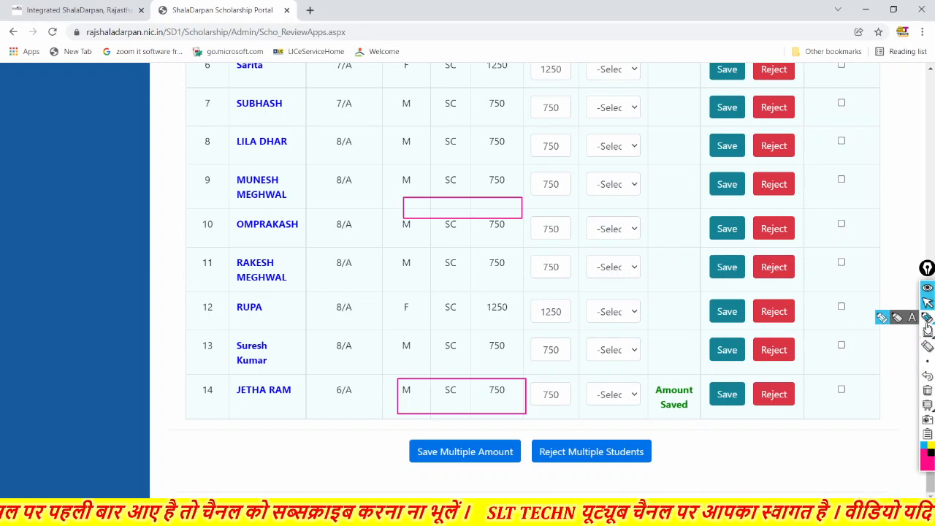
pyautogui.click(928, 390)
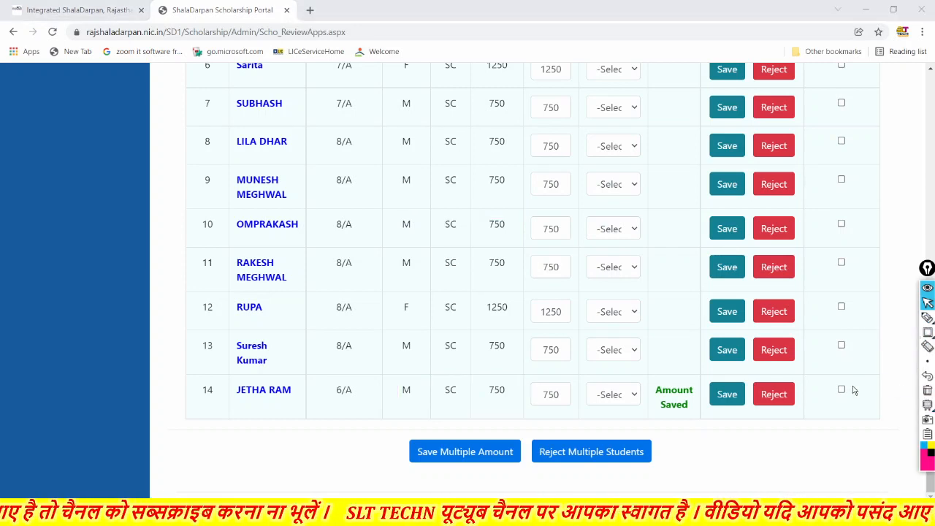
# Mark the first three applicants for multiple saving and look up the rejection reasons available for the first one
pyautogui.scroll(4, 723, 382)
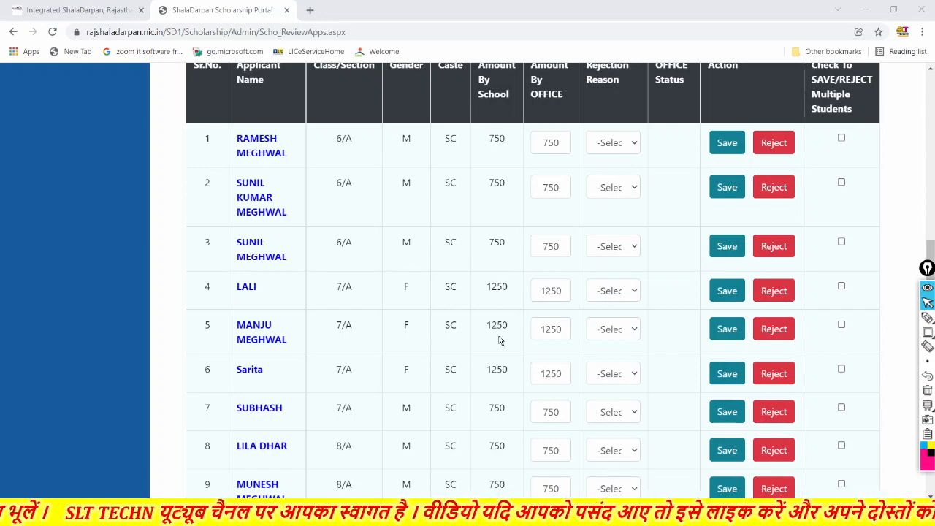
pyautogui.scroll(-1, 495, 366)
pyautogui.scroll(-3, 497, 370)
pyautogui.scroll(3, 504, 361)
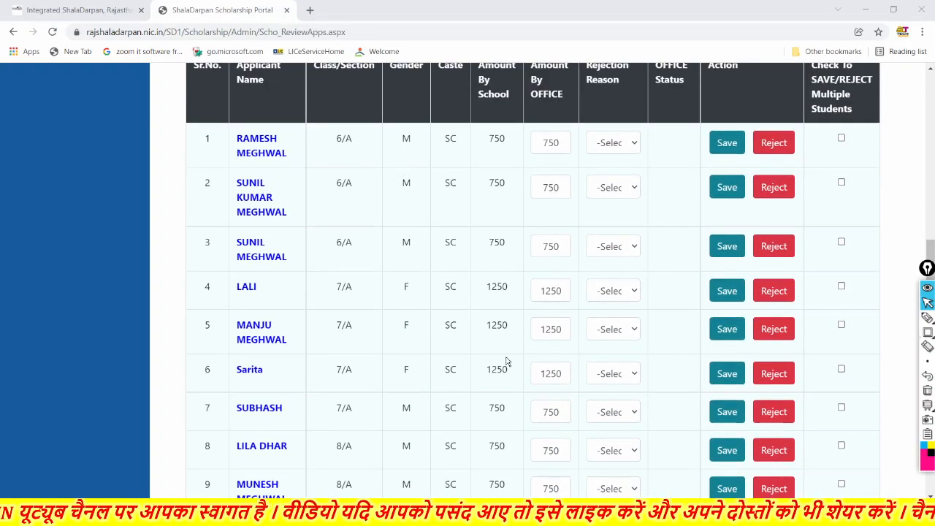
pyautogui.scroll(2, 665, 338)
pyautogui.scroll(-2, 665, 338)
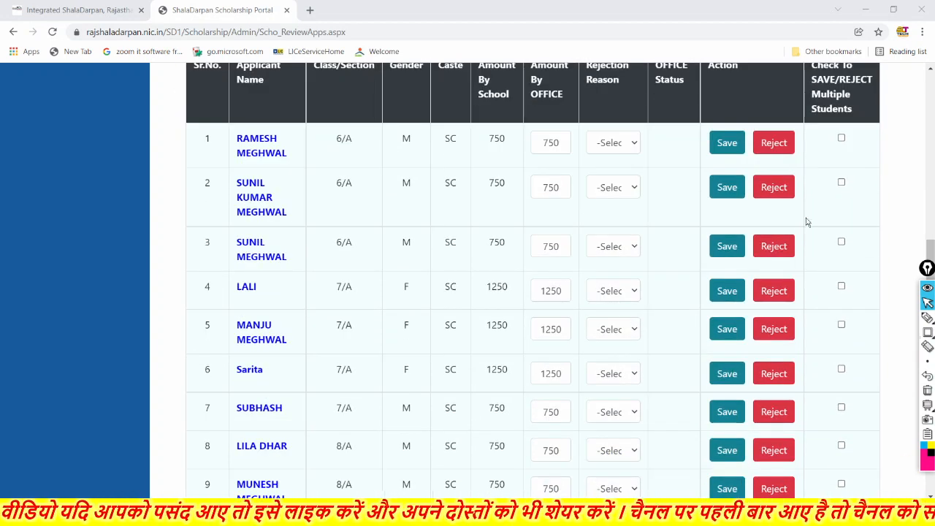
pyautogui.click(842, 139)
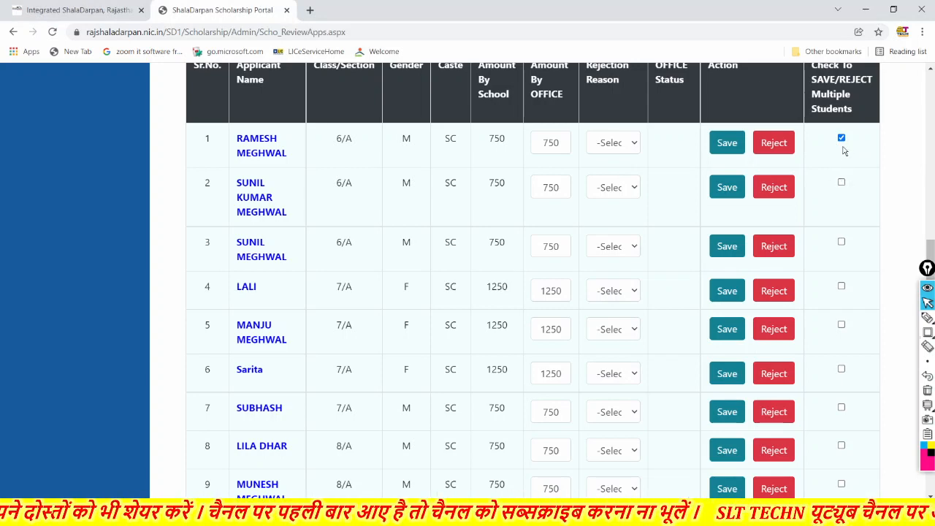
pyautogui.click(841, 183)
pyautogui.click(842, 244)
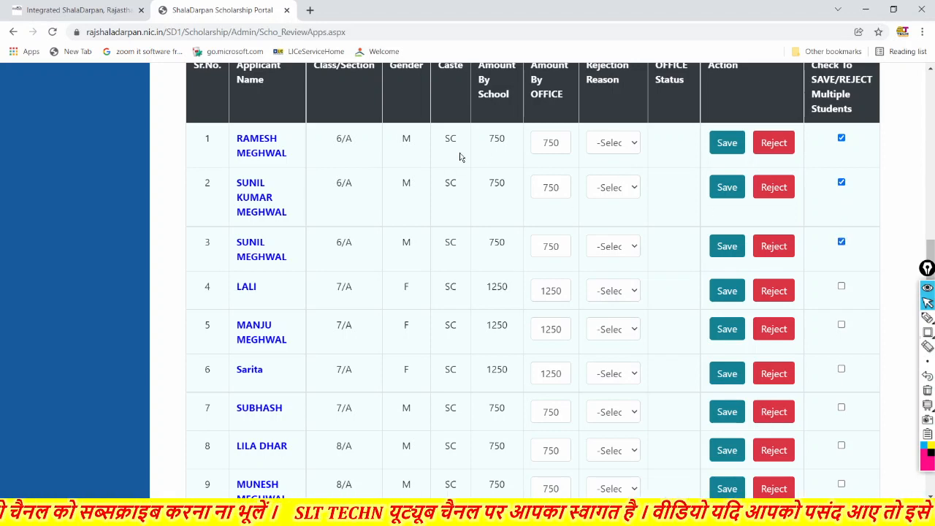
pyautogui.click(625, 144)
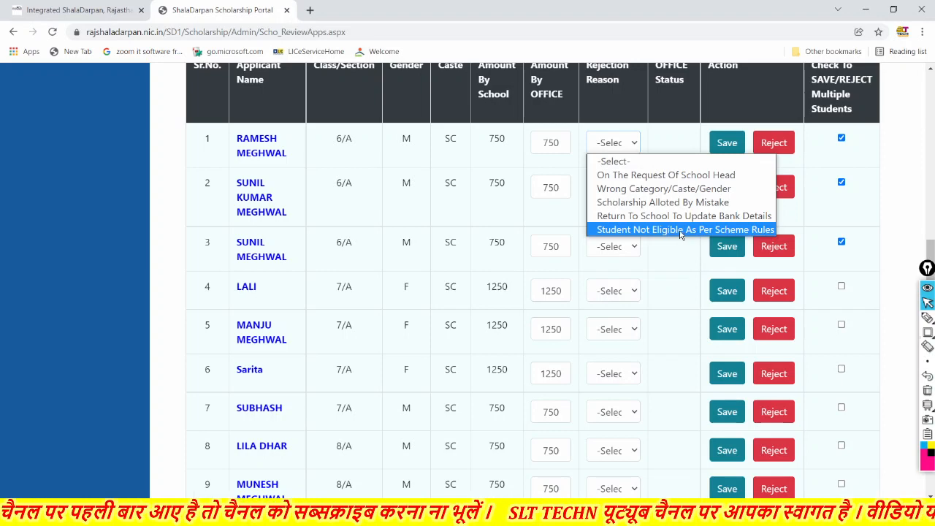
pyautogui.click(669, 250)
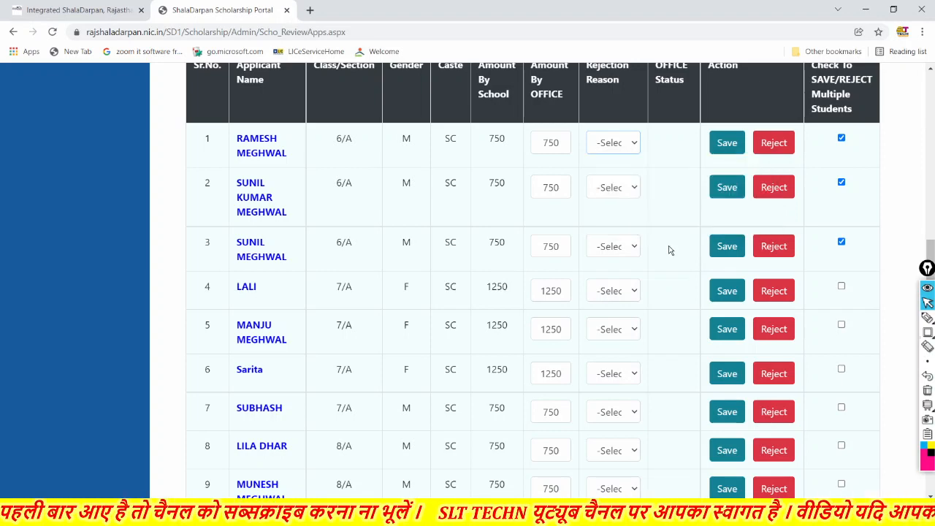
# Mark applicants 4 to 13 in the student list for multiple saving
pyautogui.click(841, 287)
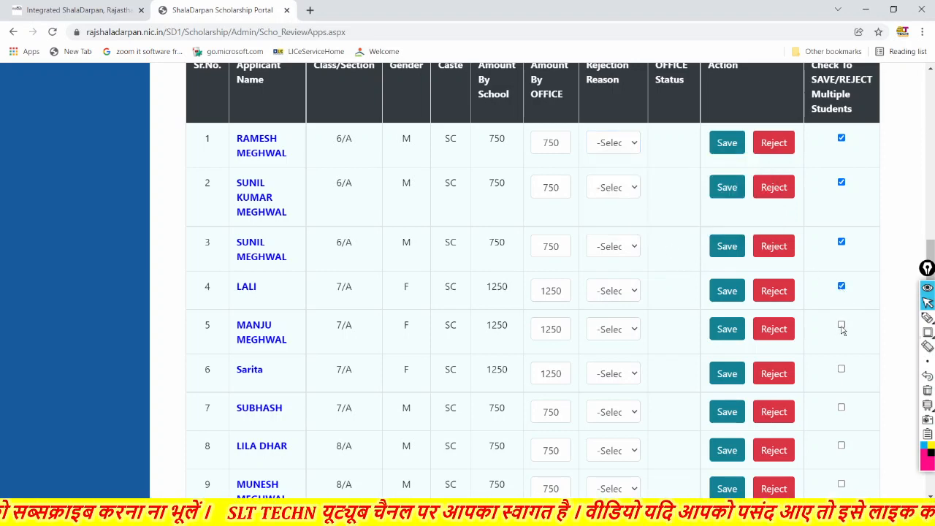
pyautogui.click(840, 369)
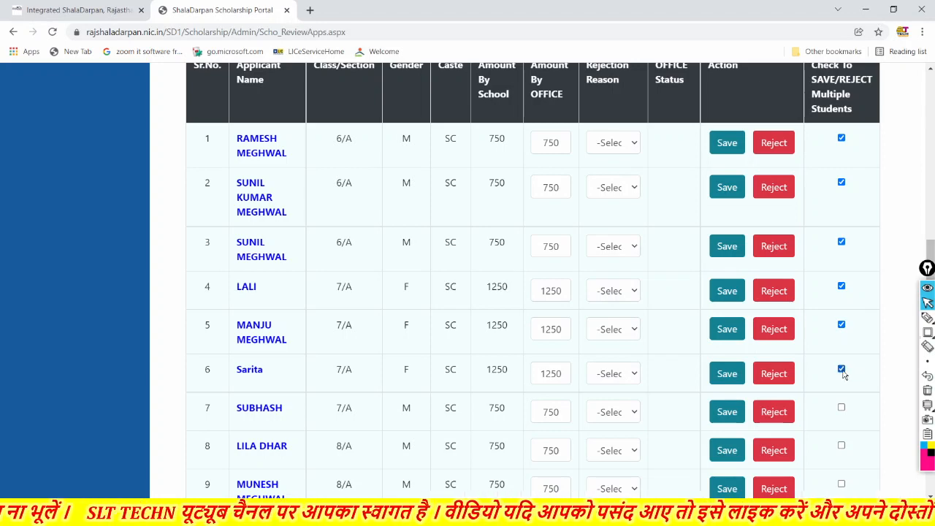
pyautogui.scroll(-1, 829, 363)
pyautogui.scroll(-3, 829, 363)
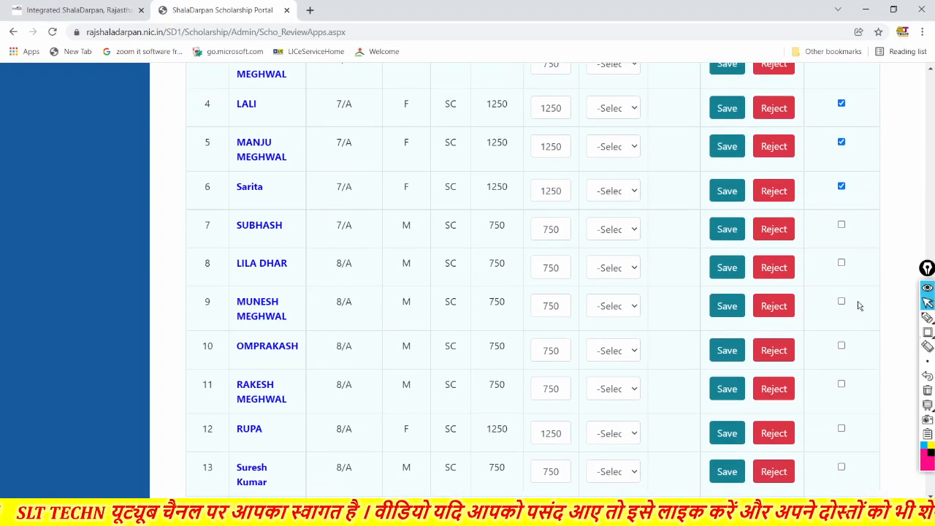
pyautogui.click(840, 225)
pyautogui.click(840, 264)
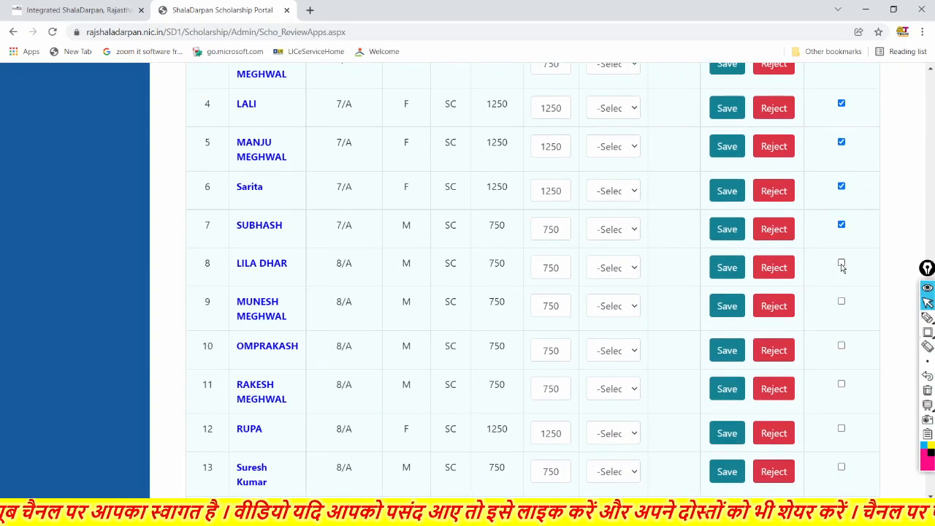
pyautogui.click(841, 301)
pyautogui.click(841, 346)
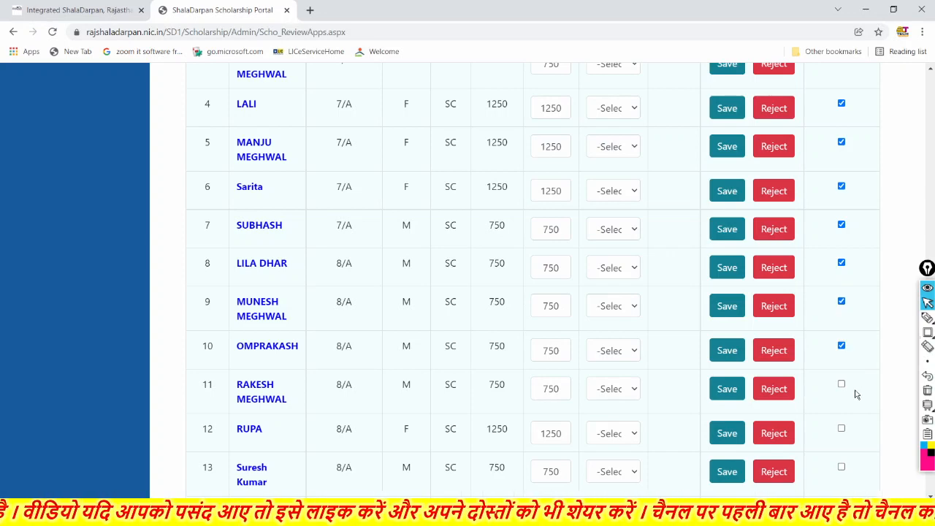
pyautogui.click(842, 384)
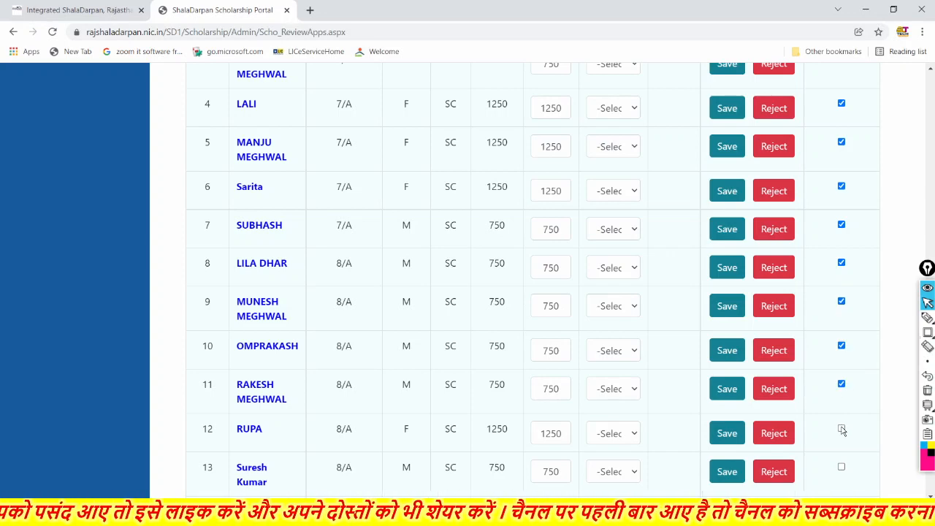
pyautogui.click(841, 430)
pyautogui.scroll(-1, 842, 431)
pyautogui.scroll(-2, 841, 417)
pyautogui.click(841, 346)
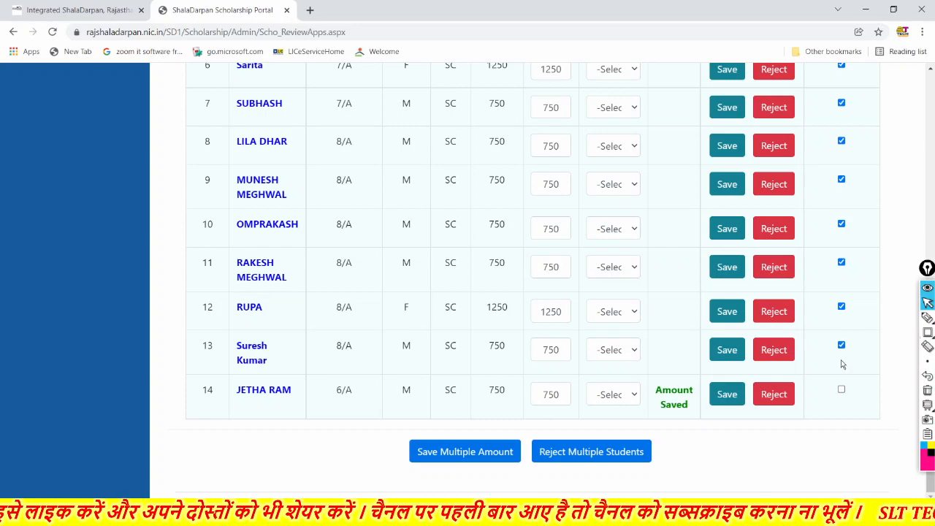
# Save the office amounts of all marked applicants together, dismiss the notice and review their office status in the list
pyautogui.click(461, 454)
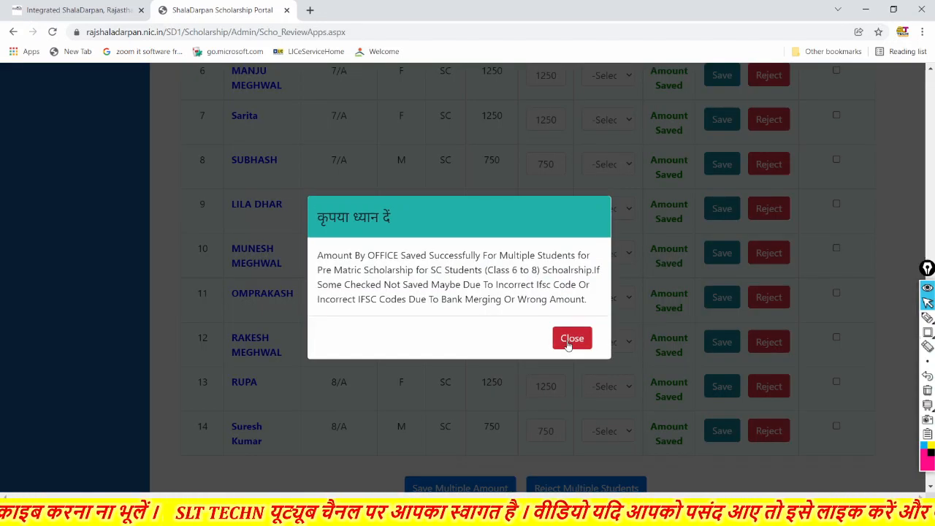
pyautogui.click(571, 341)
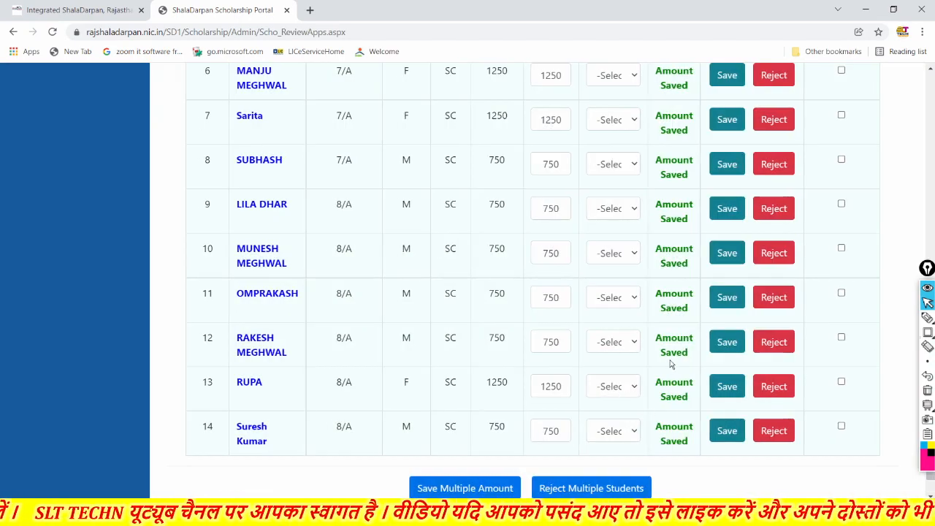
pyautogui.scroll(4, 670, 364)
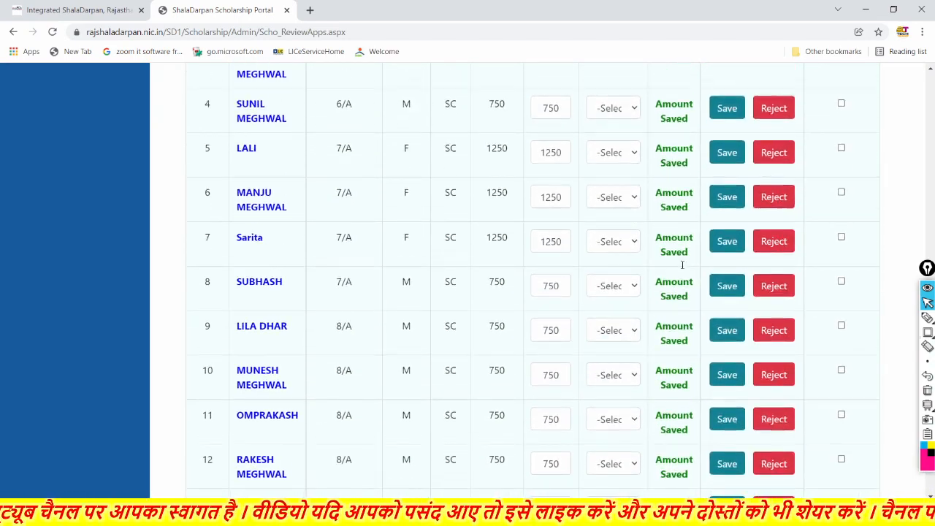
pyautogui.scroll(3, 679, 269)
pyautogui.scroll(-3, 679, 270)
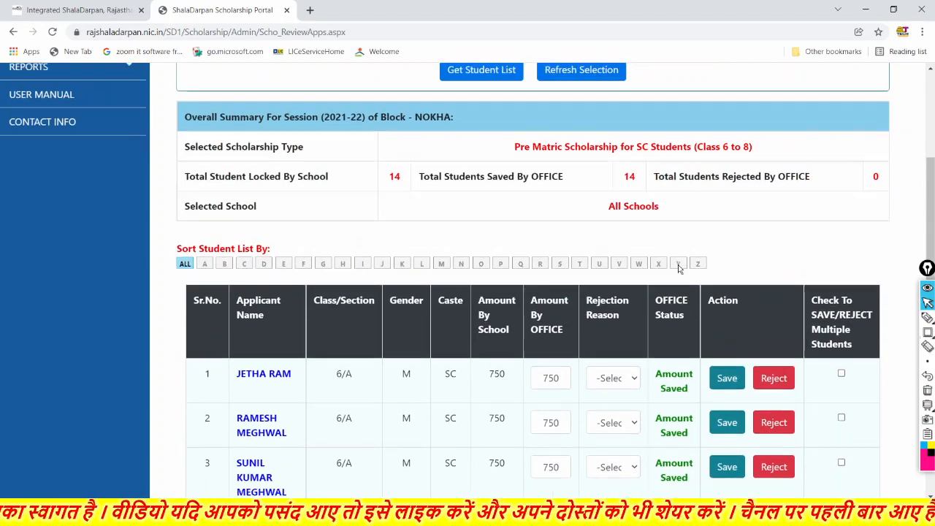
# Open the draft bills and choose Pre Matric Scholarship for SC Students (Class 6 to 8) and the district BIKANER
pyautogui.scroll(6, 679, 269)
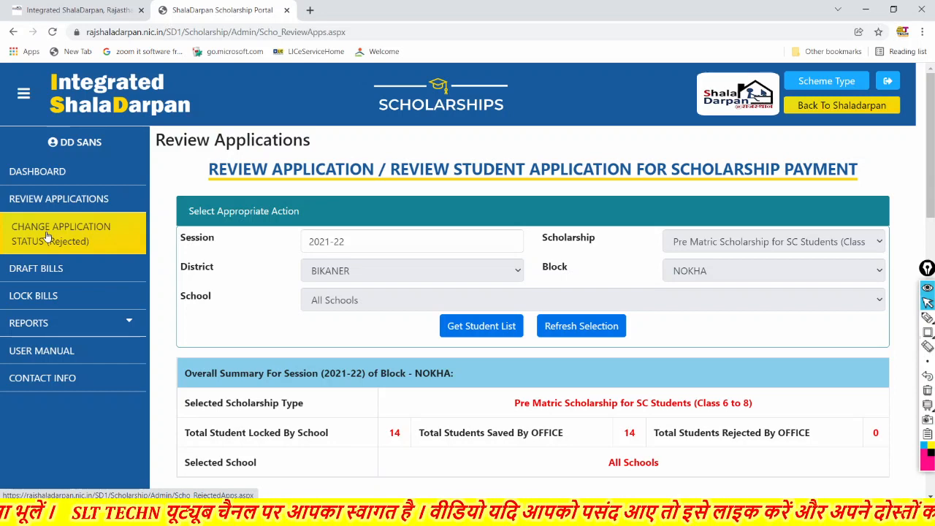
pyautogui.click(37, 275)
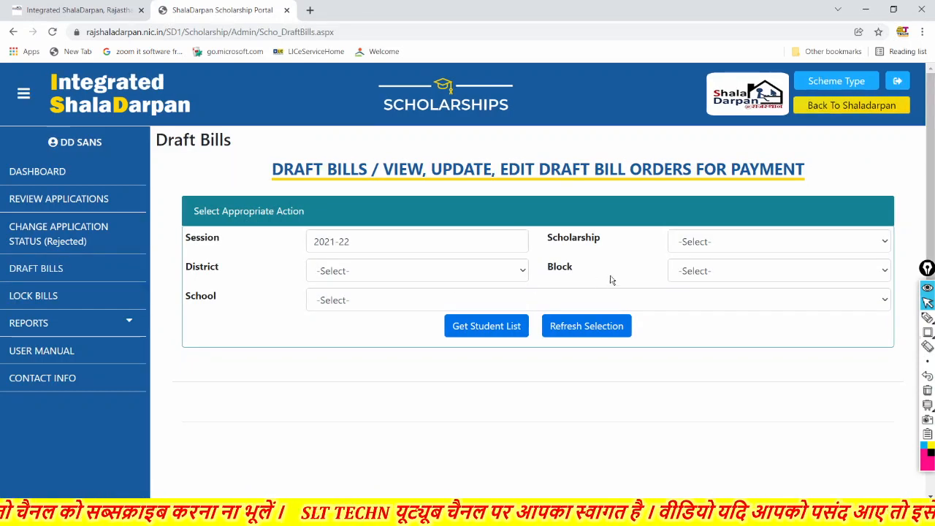
pyautogui.click(779, 245)
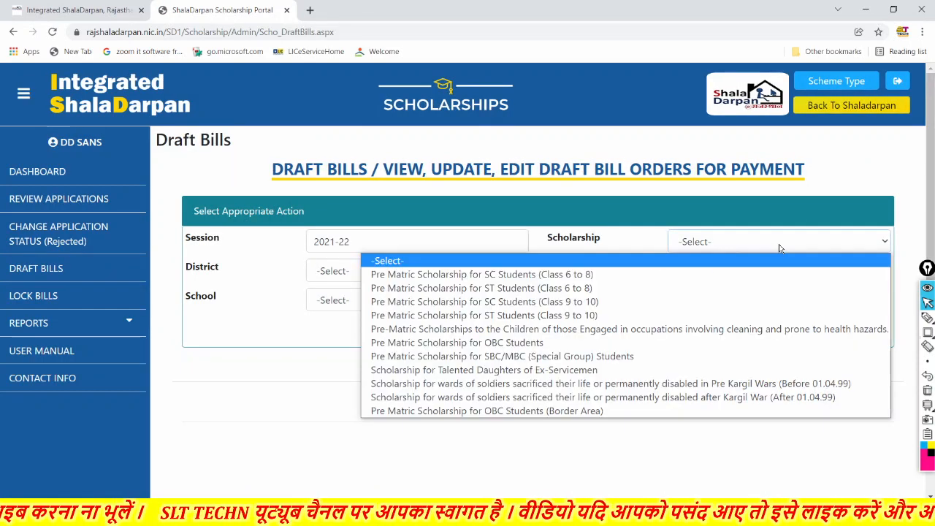
pyautogui.click(642, 278)
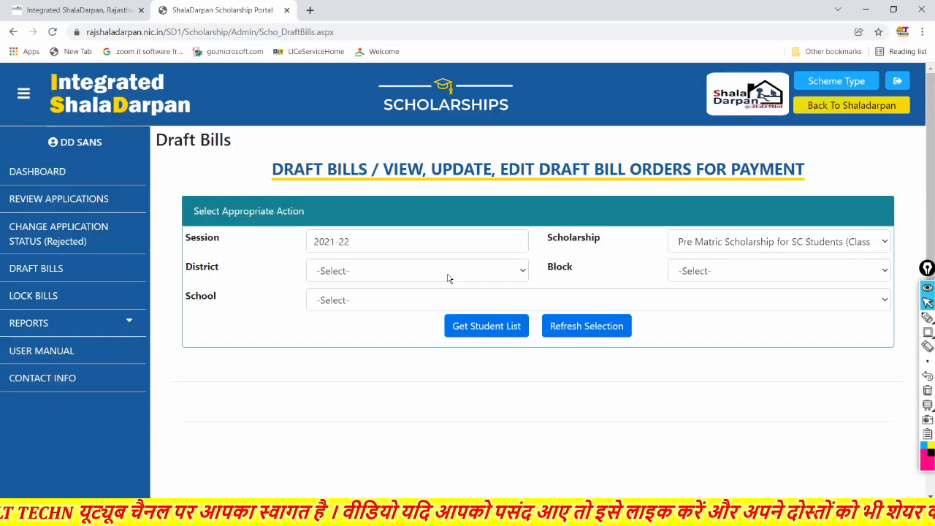
pyautogui.click(445, 275)
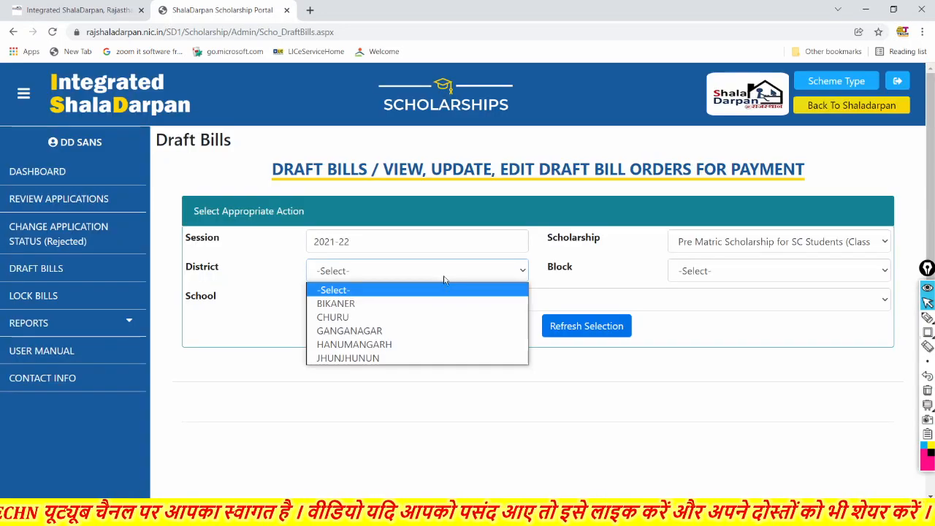
pyautogui.click(403, 303)
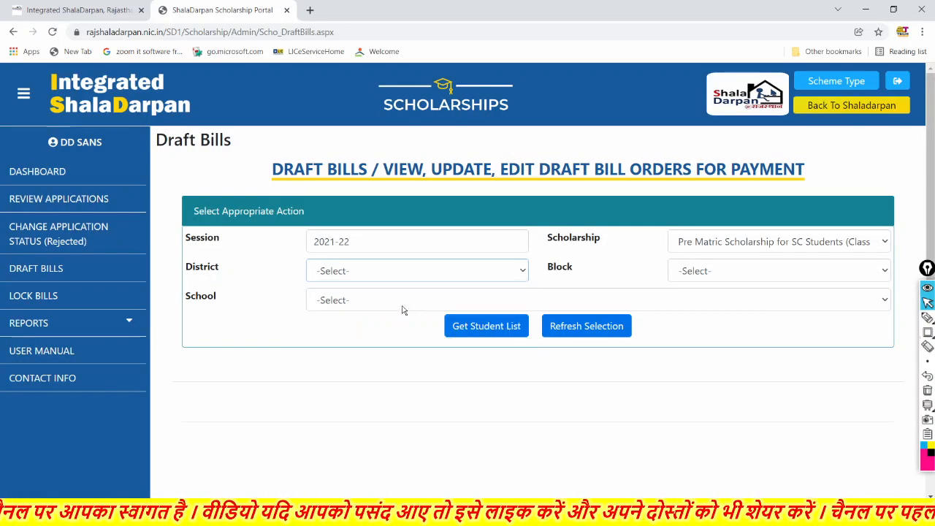
# Select the block NOKHA and All Schools for the draft bills, and retrieve the student list
pyautogui.click(740, 277)
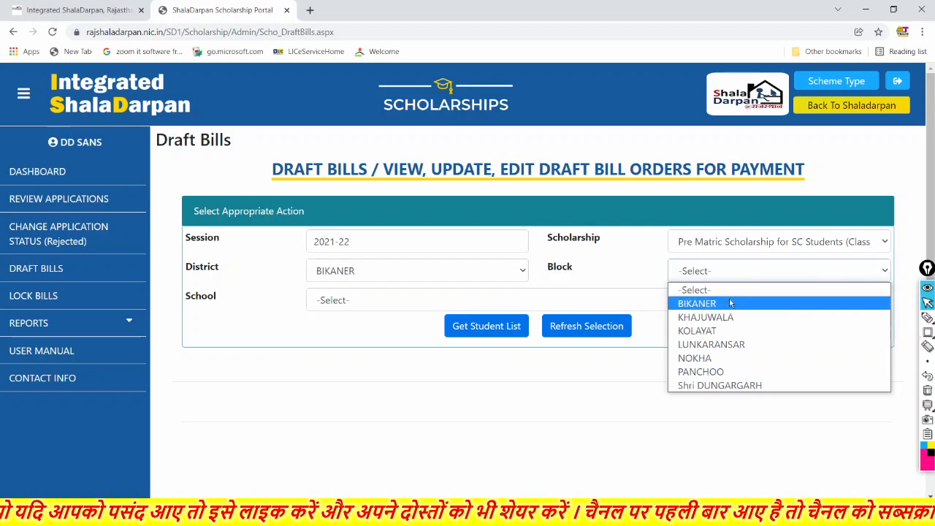
pyautogui.click(714, 359)
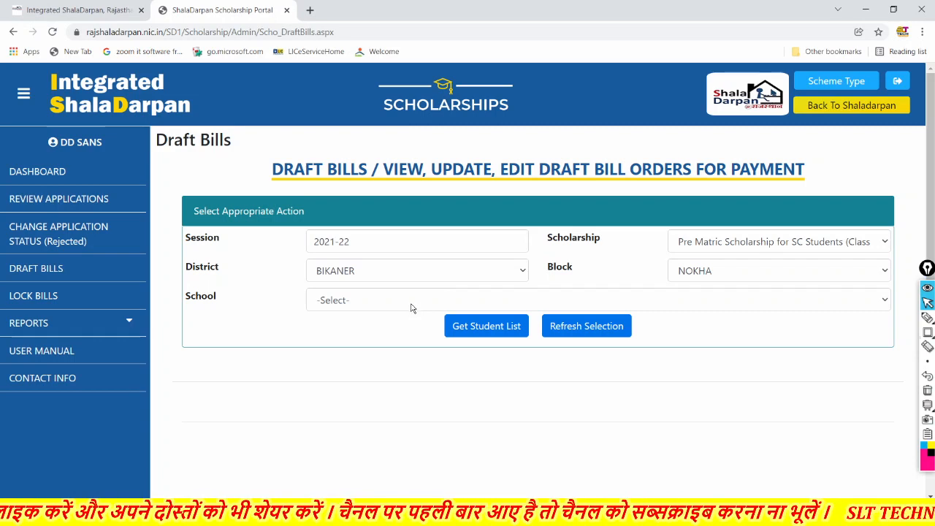
pyautogui.click(410, 305)
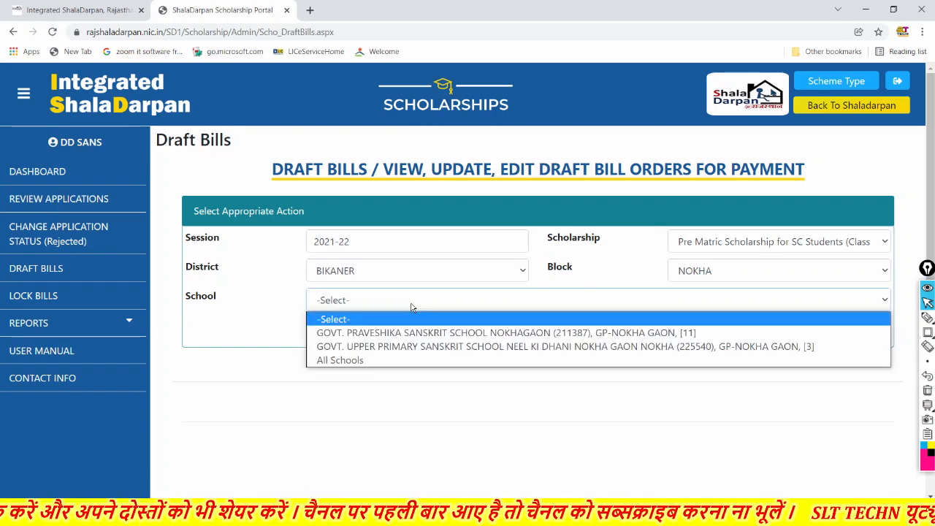
pyautogui.click(388, 361)
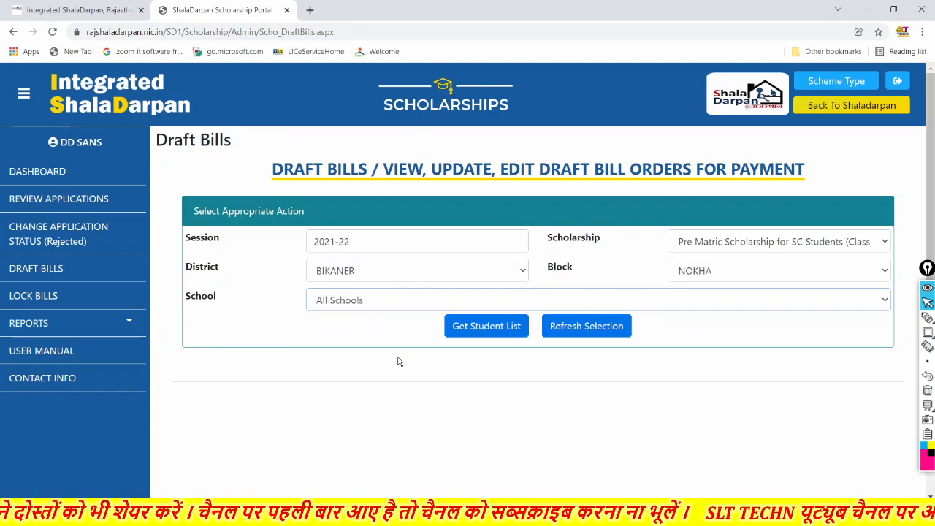
pyautogui.click(495, 332)
# Outline the total of students locked by school in the NOKHA draft bill summary with a thicker rectangle
pyautogui.scroll(-3, 495, 331)
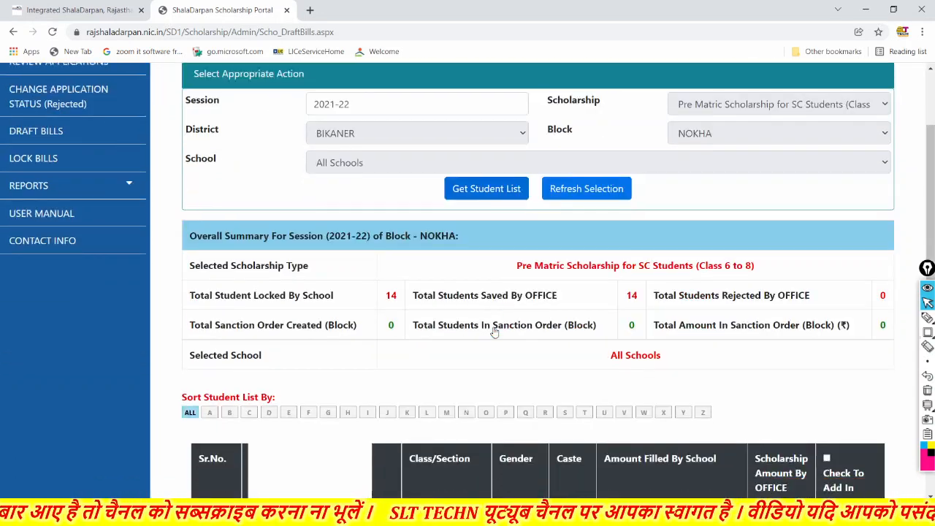
pyautogui.click(928, 336)
pyautogui.moveTo(927, 361)
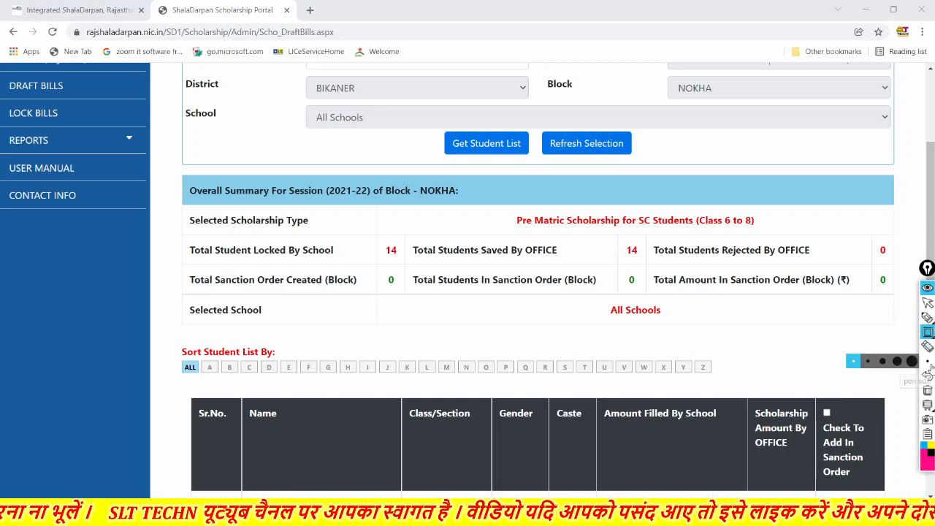
pyautogui.click(868, 362)
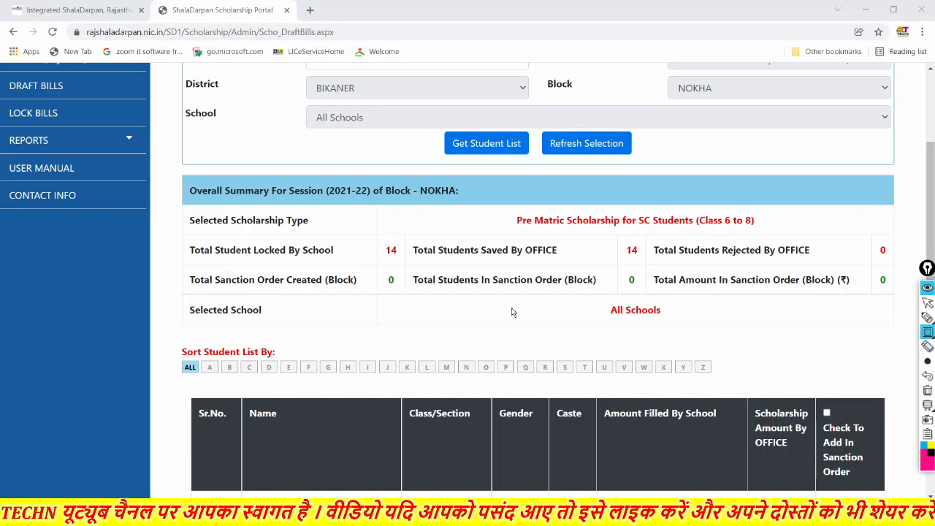
pyautogui.moveTo(184, 237)
pyautogui.mouseDown()
pyautogui.moveTo(248, 273)
pyautogui.moveTo(414, 272)
pyautogui.mouseUp()
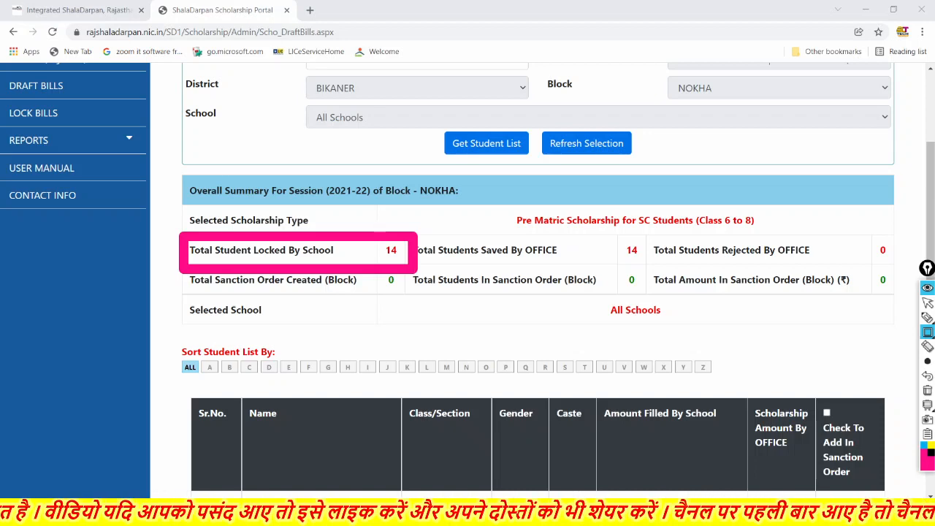
# Outline the total of students saved by the office in the NOKHA summary with a thinner rectangle, and clear all drawn markings
pyautogui.moveTo(928, 361)
pyautogui.click(881, 365)
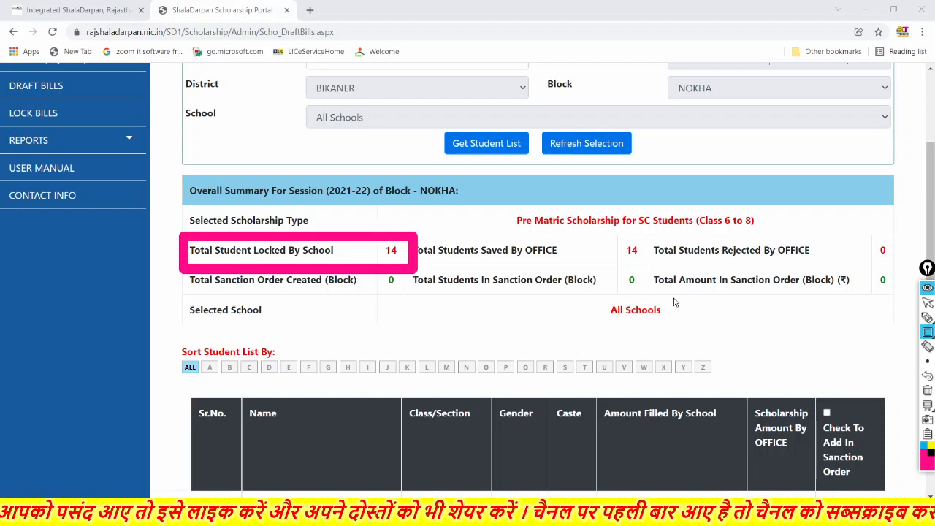
pyautogui.moveTo(413, 241)
pyautogui.mouseDown()
pyautogui.moveTo(478, 274)
pyautogui.moveTo(645, 272)
pyautogui.mouseUp()
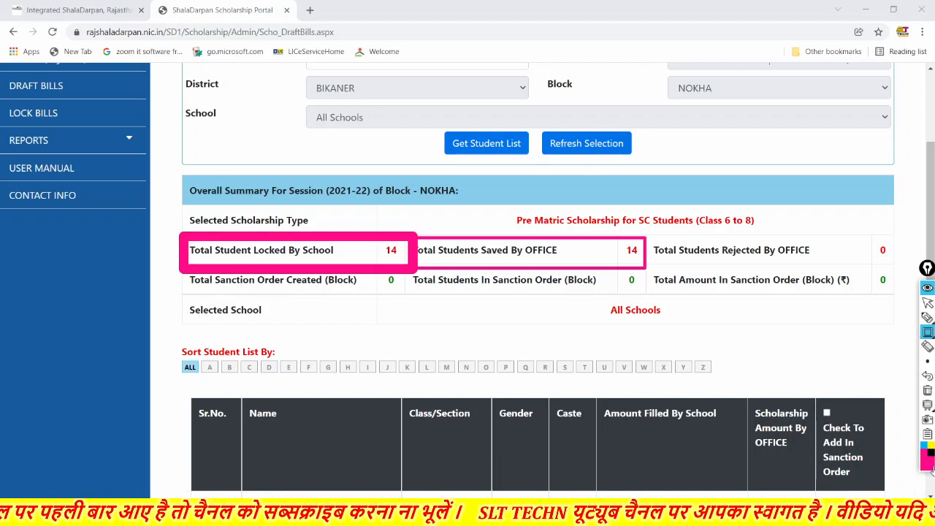
pyautogui.click(928, 391)
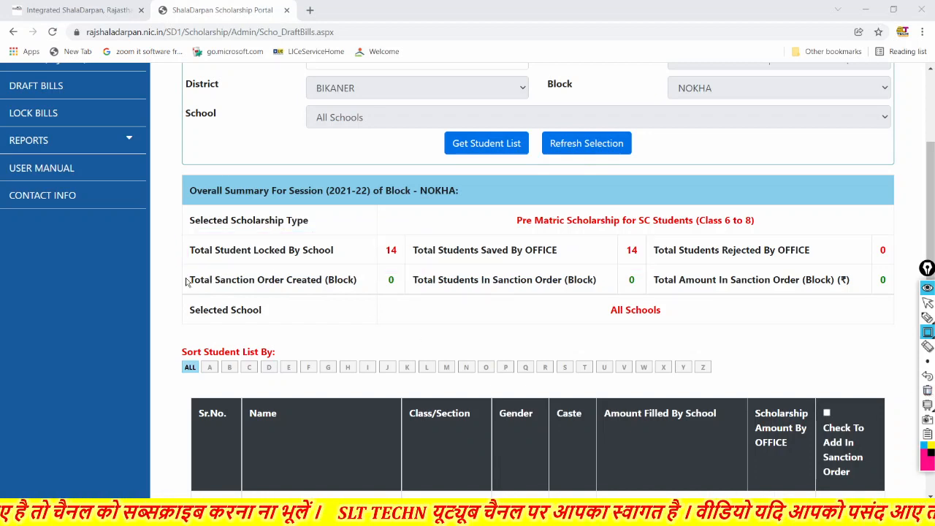
# Outline the block's three sanction order totals (orders created, students and amount), clear the markings and return to the normal pointer
pyautogui.moveTo(188, 271)
pyautogui.mouseDown()
pyautogui.moveTo(187, 291)
pyautogui.moveTo(411, 305)
pyautogui.mouseUp()
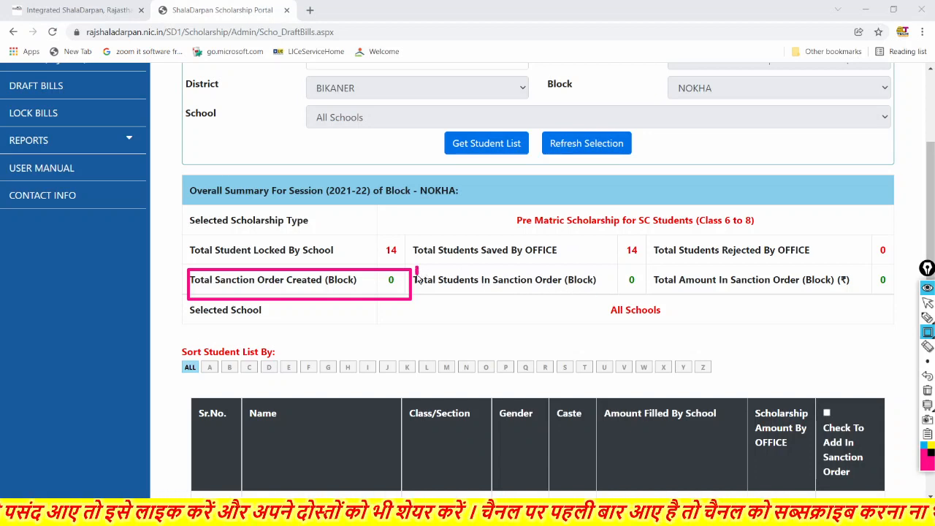
pyautogui.moveTo(416, 266); pyautogui.dragTo(644, 298)
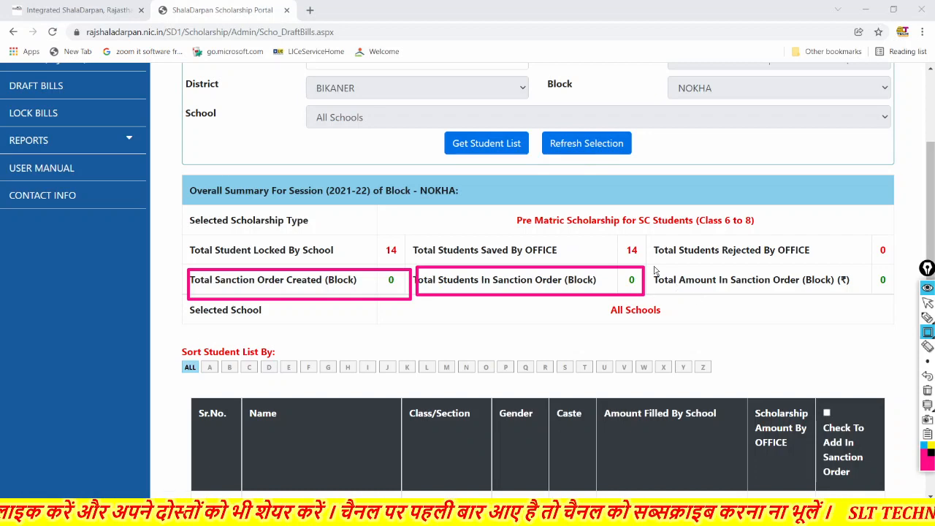
pyautogui.moveTo(652, 267)
pyautogui.mouseDown()
pyautogui.moveTo(802, 298)
pyautogui.moveTo(889, 296)
pyautogui.mouseUp()
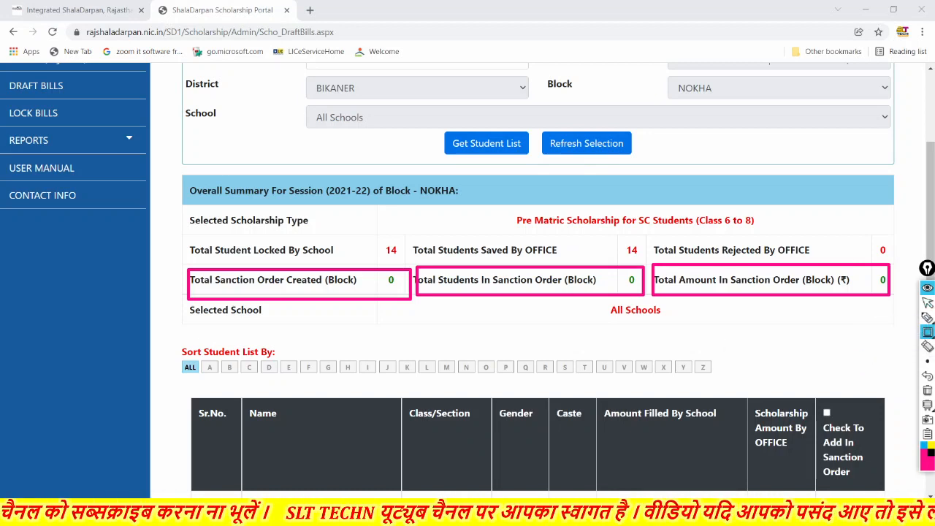
pyautogui.click(927, 390)
pyautogui.click(927, 302)
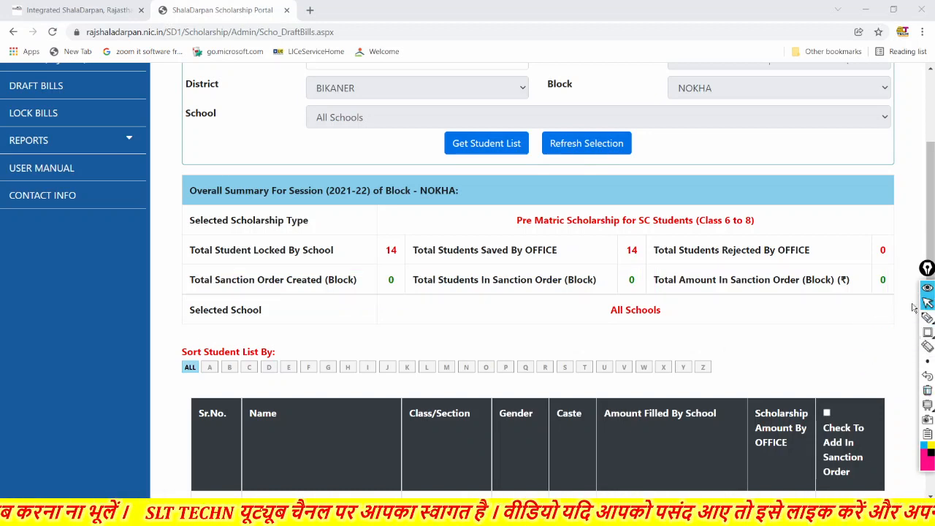
# Look up the school information of the first student in the draft bill list and close it
pyautogui.scroll(-3, 719, 339)
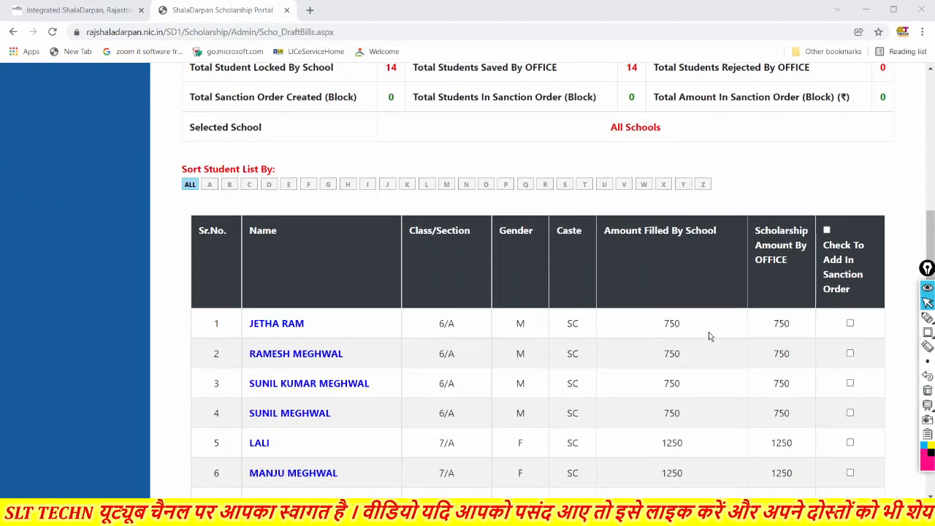
pyautogui.scroll(-1, 652, 336)
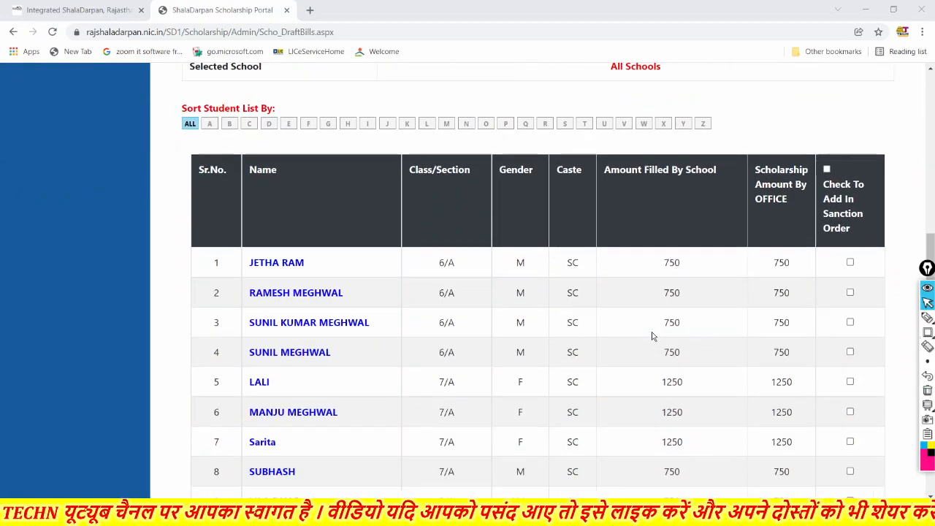
pyautogui.click(286, 268)
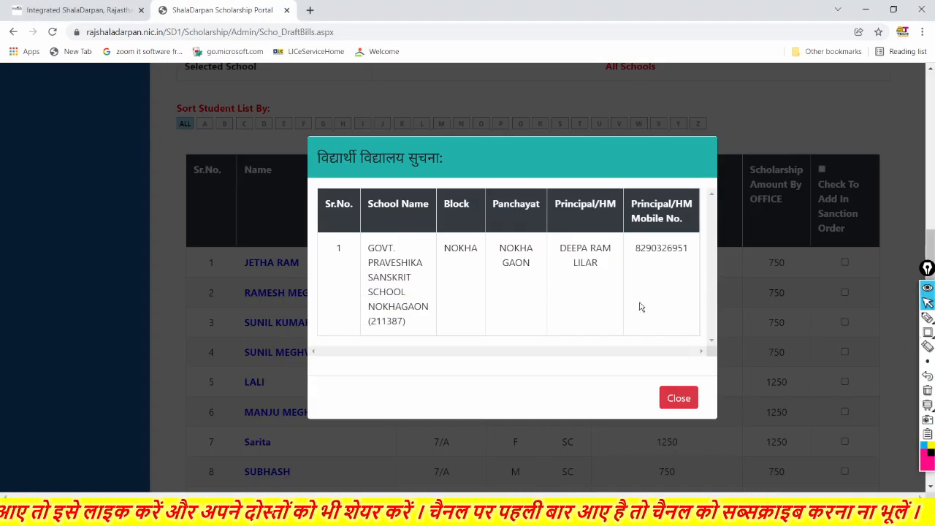
pyautogui.click(677, 401)
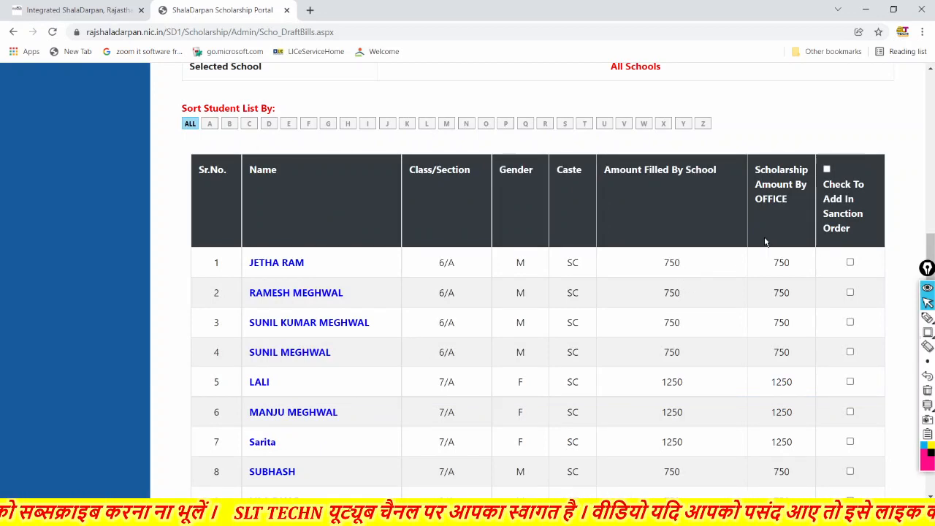
# Mark only the first student for adding to the sanction order and look over the rest of the student list
pyautogui.click(851, 264)
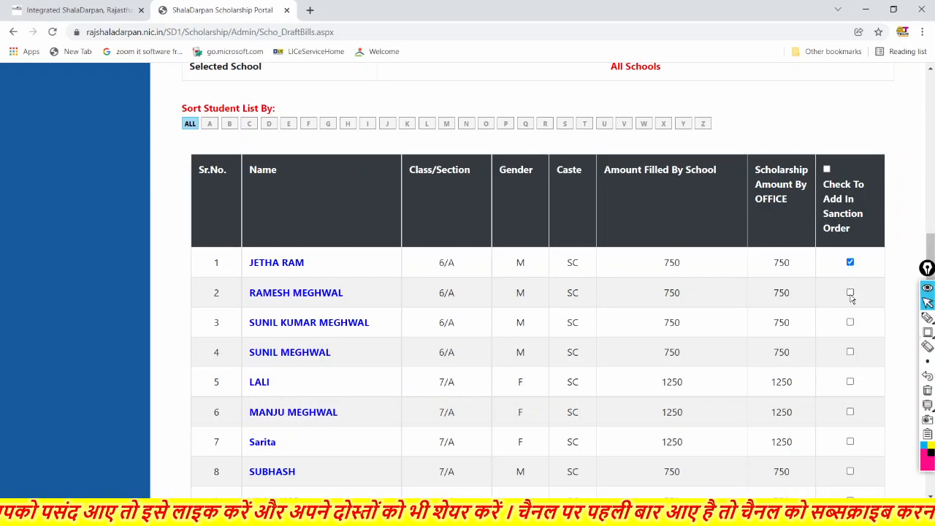
pyautogui.scroll(-3, 847, 296)
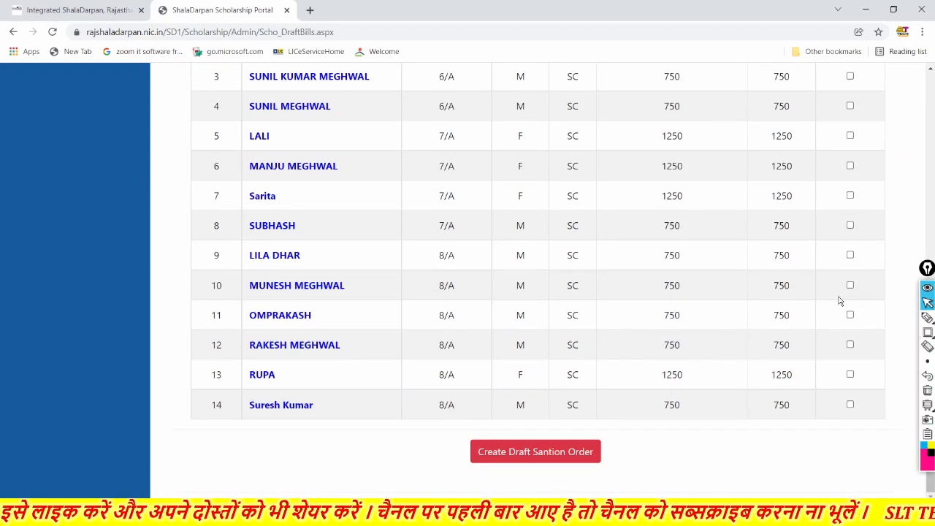
pyautogui.scroll(3, 840, 301)
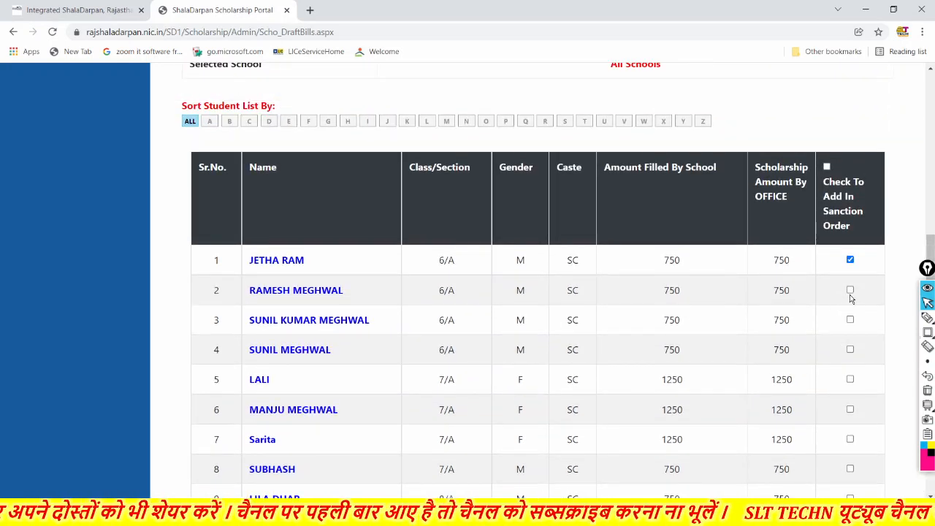
pyautogui.scroll(-2, 785, 328)
pyautogui.scroll(-1, 570, 467)
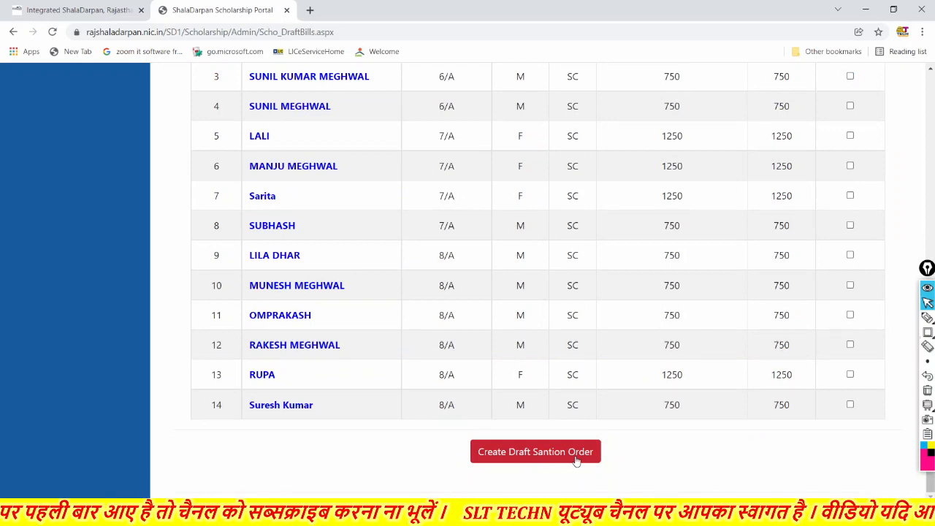
pyautogui.scroll(3, 721, 436)
pyautogui.scroll(2, 721, 436)
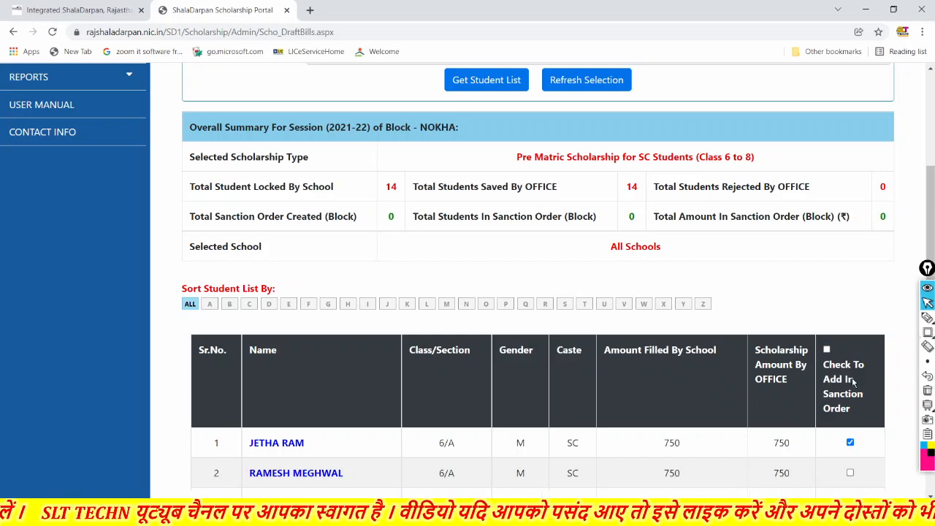
# Mark all listed students for the sanction order, create the draft sanction order from them and dismiss the notice
pyautogui.click(827, 351)
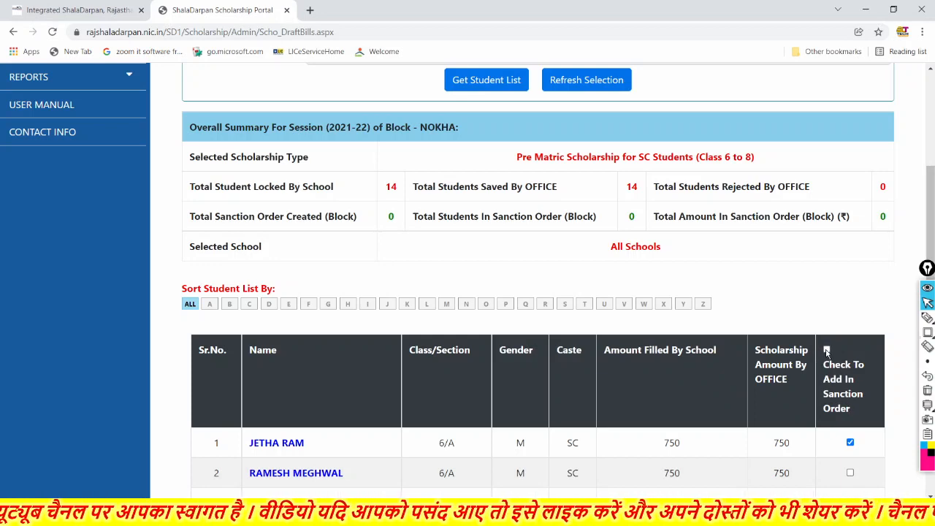
pyautogui.scroll(-1, 691, 383)
pyautogui.scroll(-5, 692, 382)
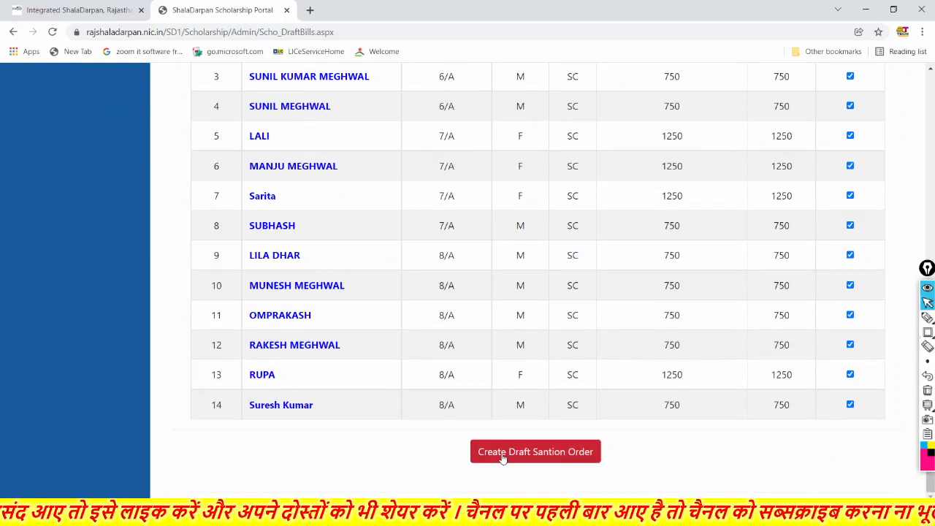
pyautogui.click(547, 454)
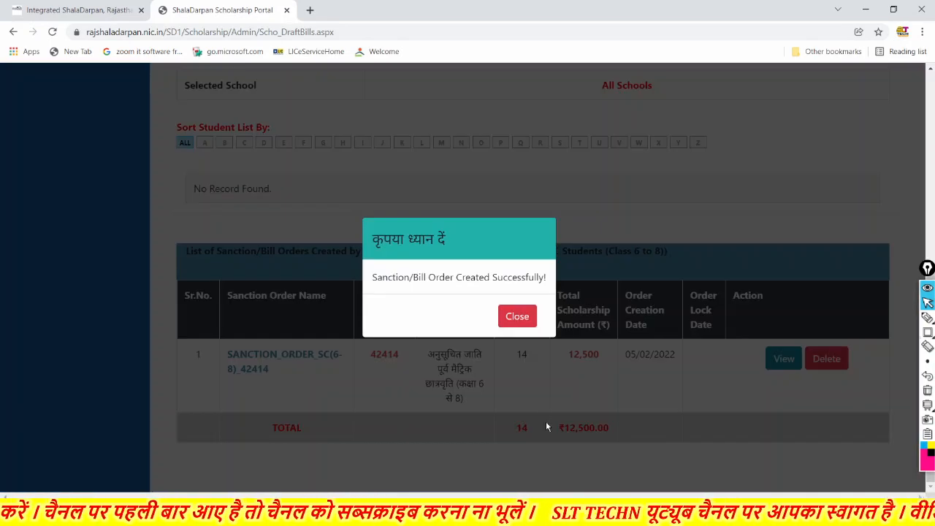
pyautogui.click(517, 318)
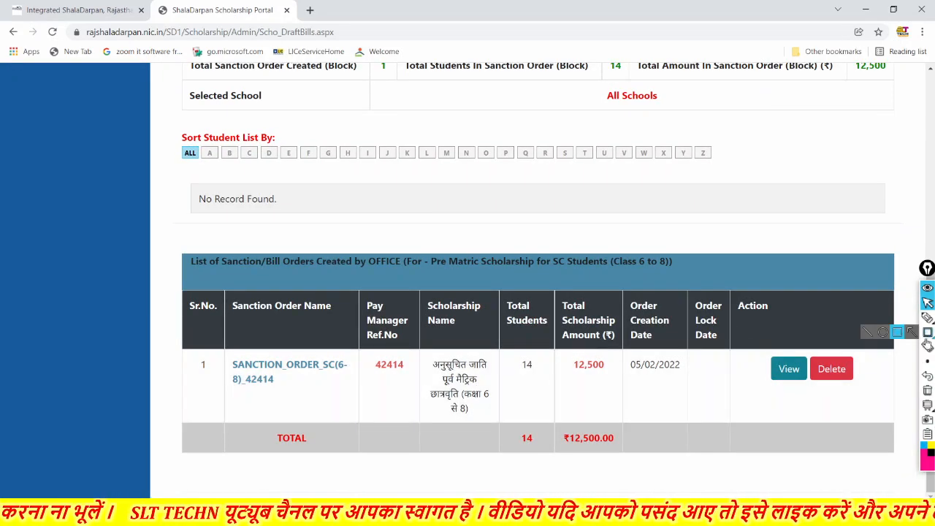
# Outline the new sanction order's name, Pay Manager reference, scholarship name, total students, amount and creation date, and clear the markings
pyautogui.click(928, 332)
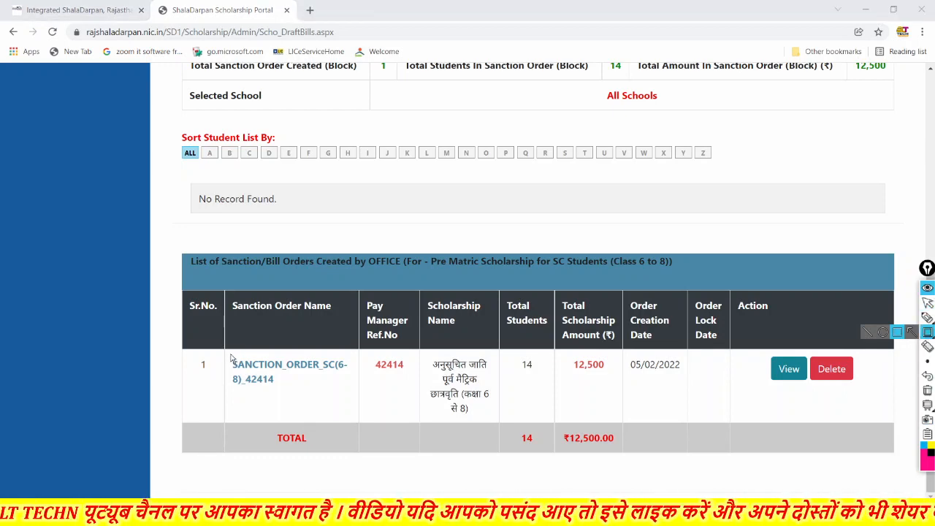
pyautogui.moveTo(227, 354)
pyautogui.mouseDown()
pyautogui.moveTo(234, 397)
pyautogui.moveTo(360, 400)
pyautogui.mouseUp()
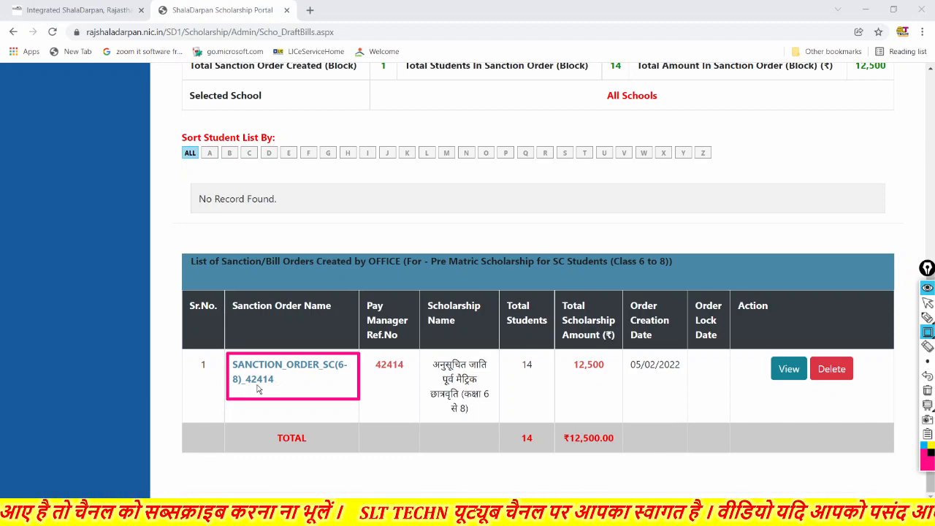
pyautogui.moveTo(368, 355)
pyautogui.mouseDown()
pyautogui.moveTo(388, 382)
pyautogui.moveTo(414, 381)
pyautogui.mouseUp()
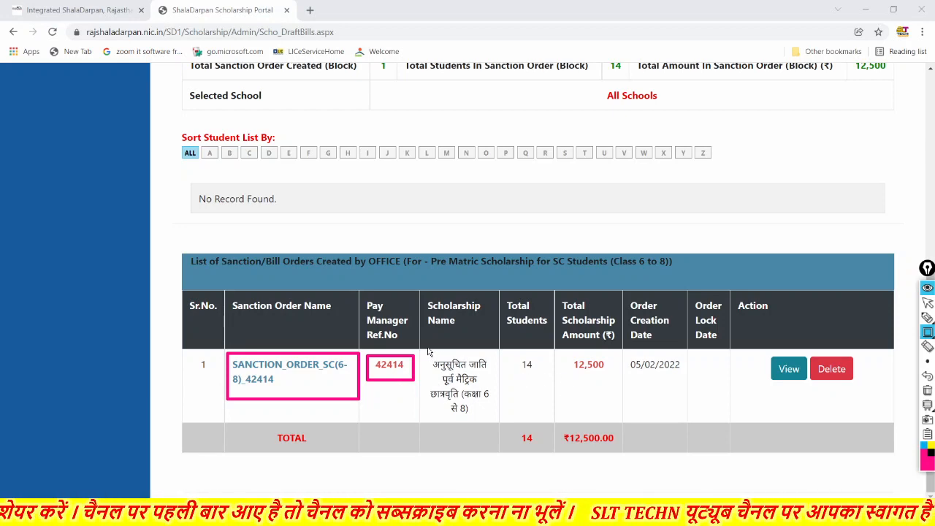
pyautogui.moveTo(428, 349)
pyautogui.mouseDown()
pyautogui.moveTo(433, 390)
pyautogui.moveTo(486, 441)
pyautogui.moveTo(499, 441)
pyautogui.moveTo(497, 431)
pyautogui.mouseUp()
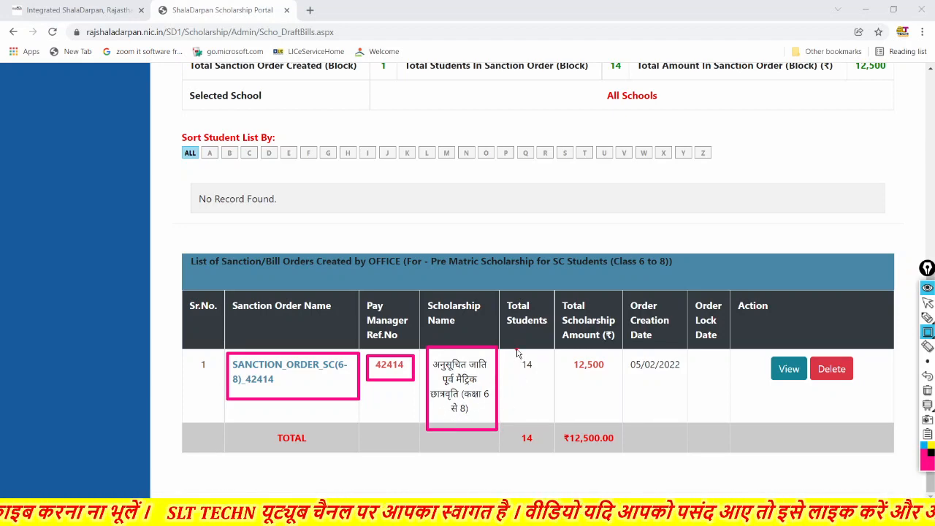
pyautogui.moveTo(516, 352); pyautogui.dragTo(544, 387)
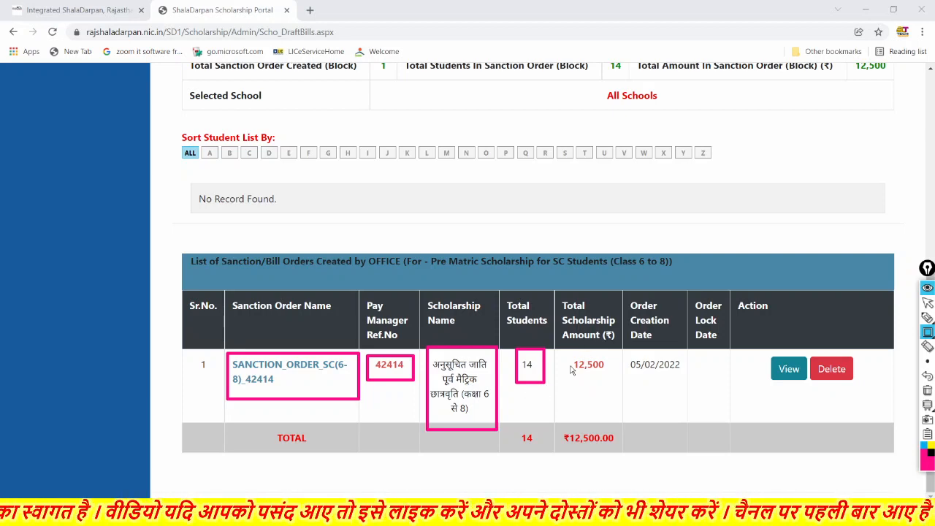
pyautogui.moveTo(563, 352)
pyautogui.mouseDown()
pyautogui.moveTo(597, 396)
pyautogui.moveTo(620, 397)
pyautogui.moveTo(615, 387)
pyautogui.mouseUp()
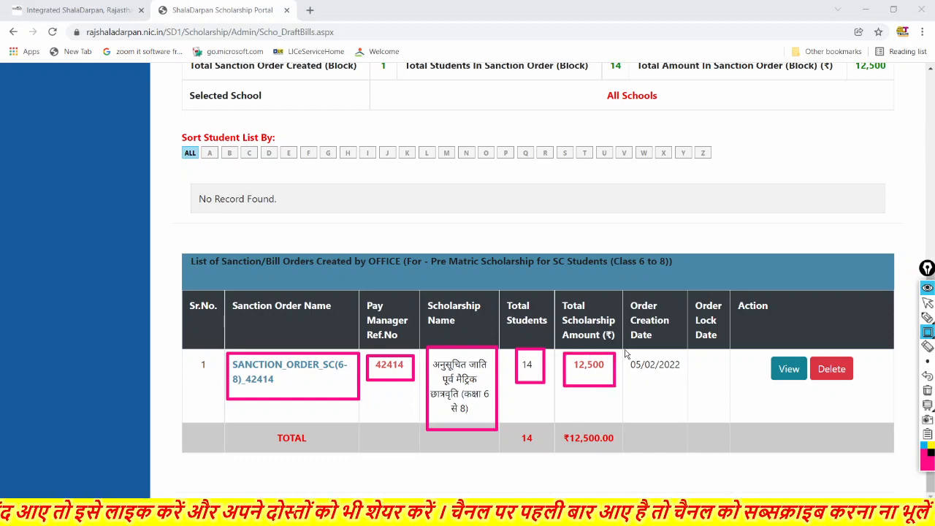
pyautogui.moveTo(623, 350)
pyautogui.mouseDown()
pyautogui.moveTo(700, 390)
pyautogui.moveTo(691, 383)
pyautogui.mouseUp()
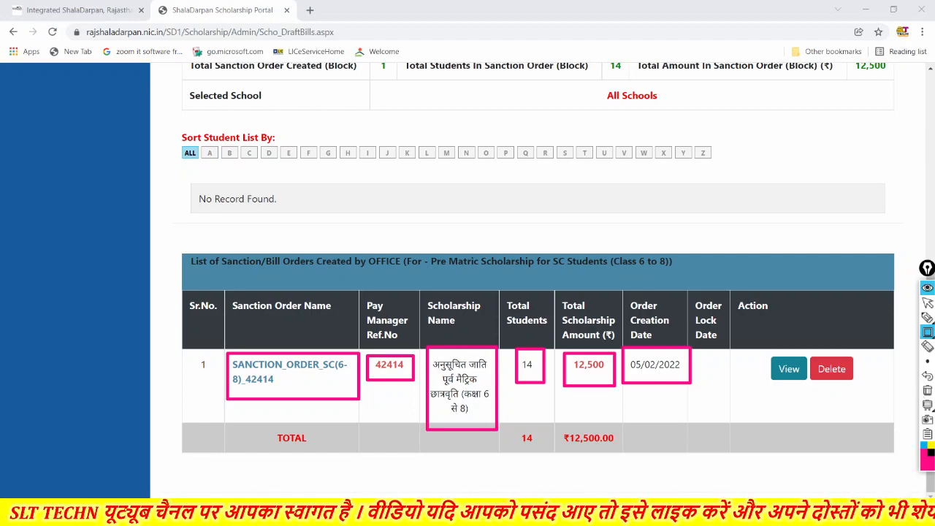
pyautogui.click(928, 390)
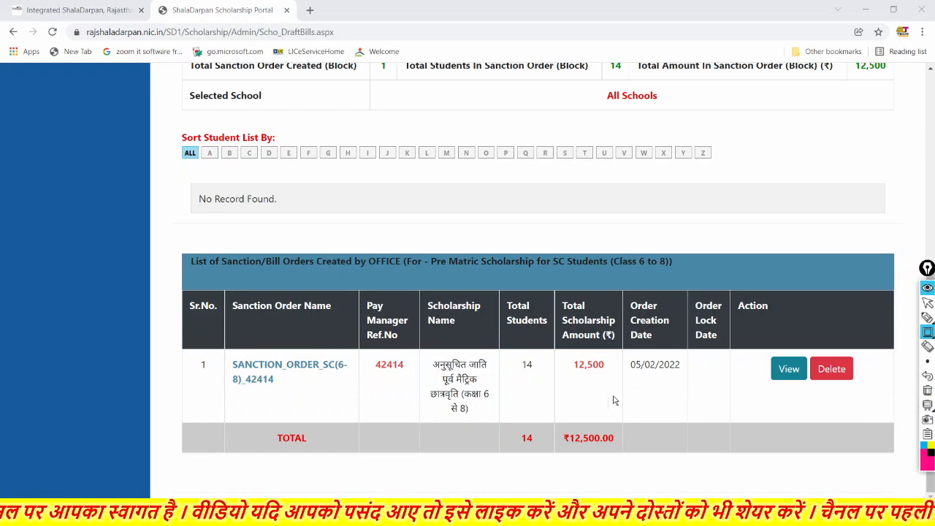
# View the new sanction order's applicants and examine their office amounts, bank details, highlighted rows and removal options
pyautogui.click(927, 302)
pyautogui.click(798, 369)
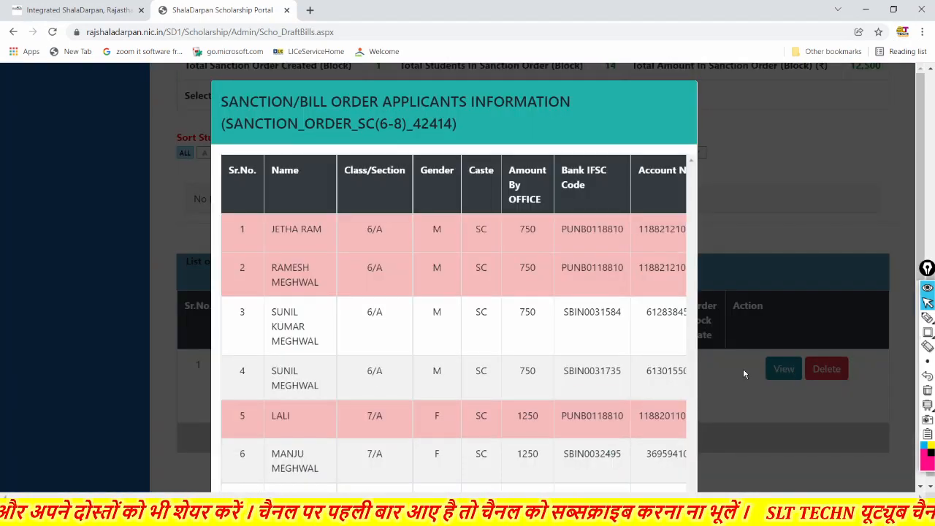
pyautogui.scroll(-4, 540, 359)
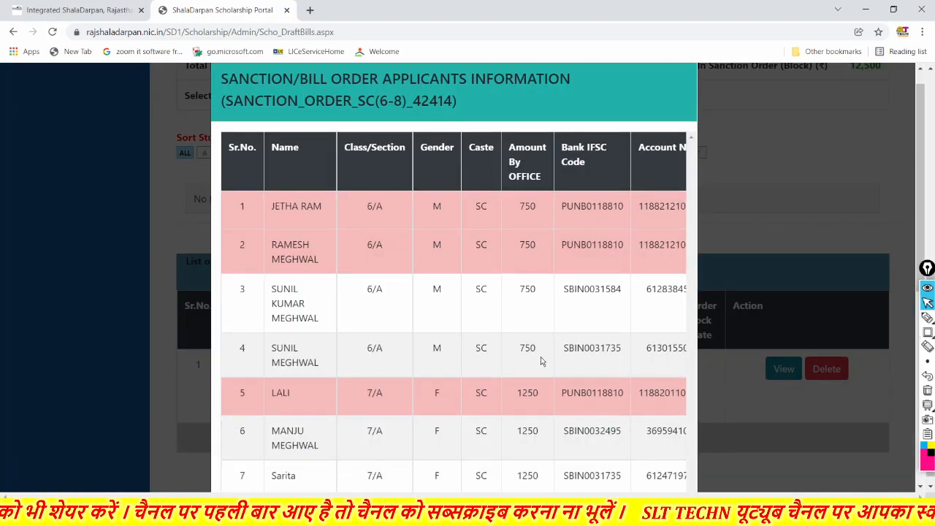
pyautogui.scroll(-2, 540, 361)
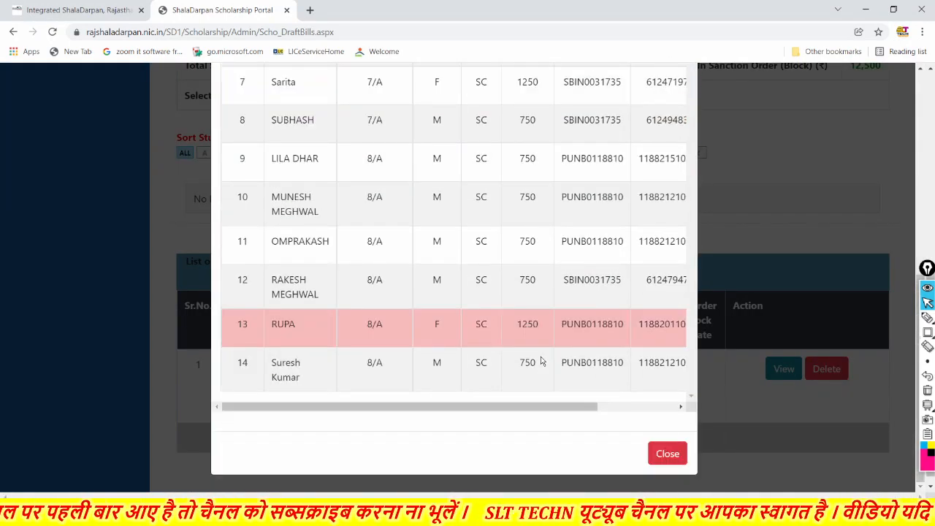
pyautogui.moveTo(553, 409); pyautogui.dragTo(675, 412)
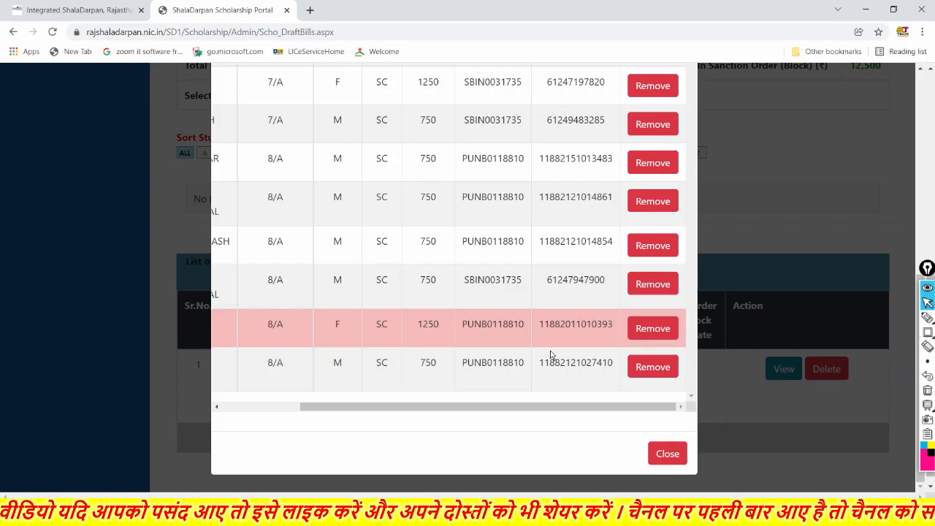
pyautogui.scroll(5, 551, 355)
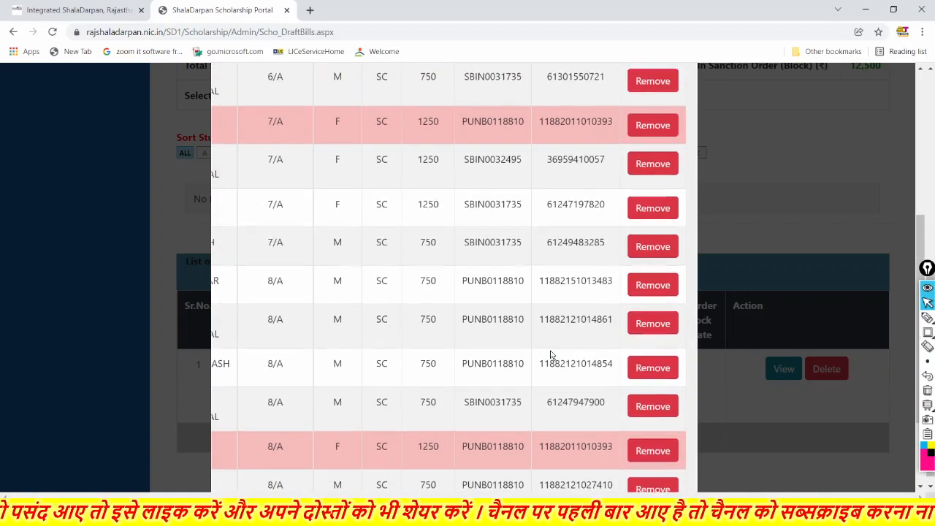
pyautogui.scroll(5, 551, 355)
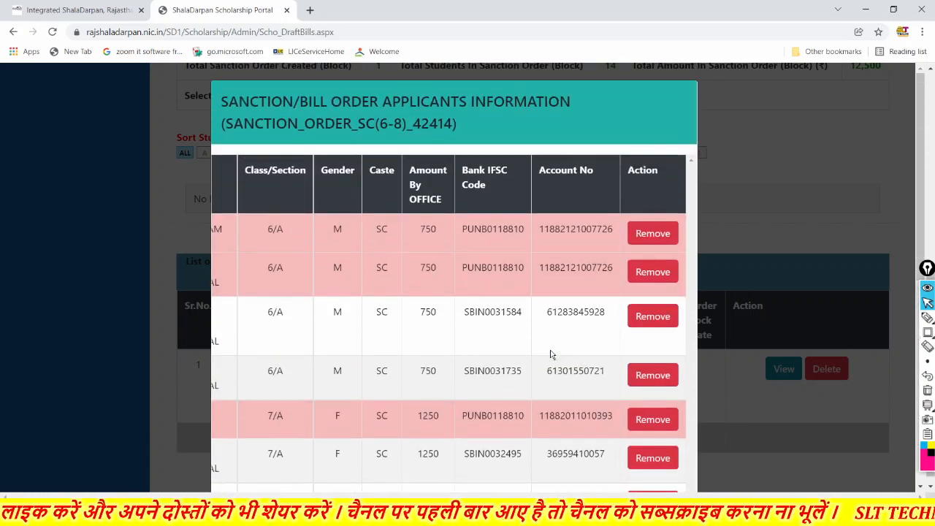
pyautogui.scroll(-10, 552, 355)
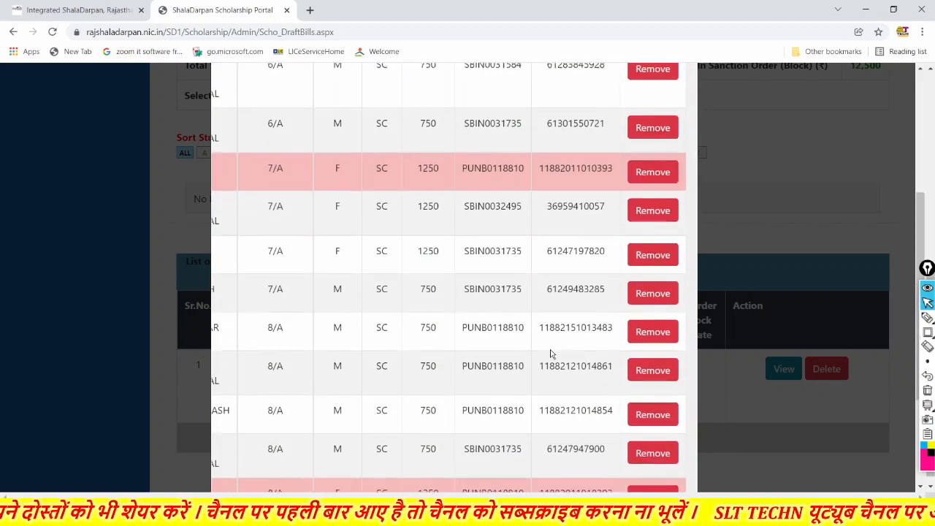
# Check the remaining applicants' amounts and bank details down to the end of the sanction order's list and close the list
pyautogui.scroll(-1, 551, 355)
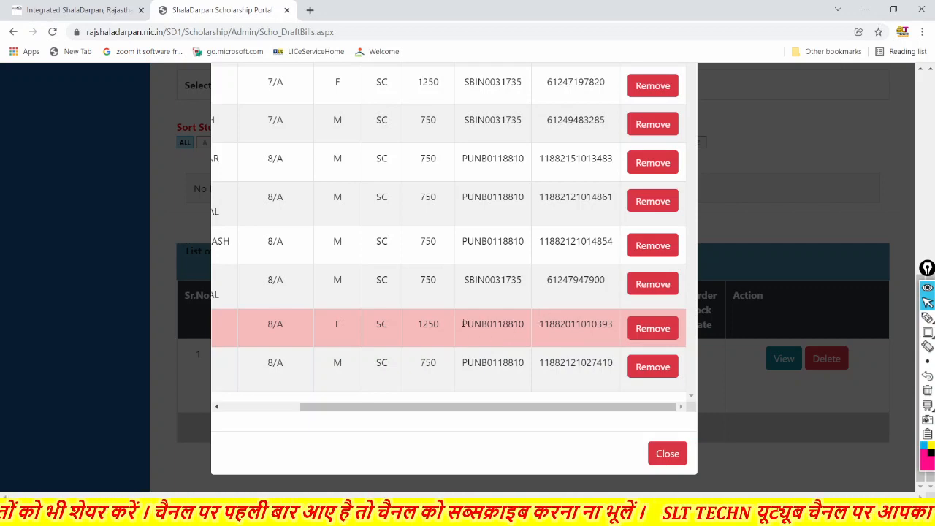
pyautogui.click(666, 453)
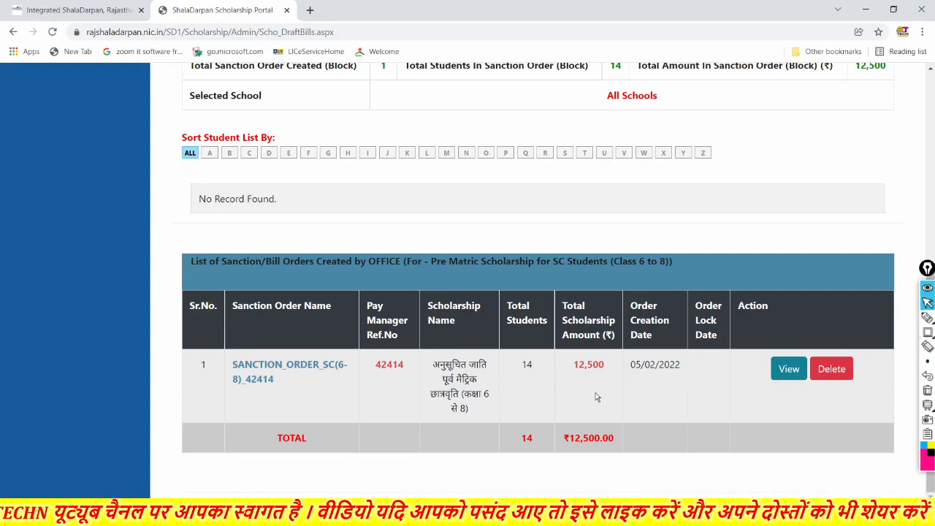
# On the Lock Bills page, load the records for Pre Matric Scholarship for SC Students (Class 6 to 8), BIKANER district, NOKHA block, All Schools
pyautogui.scroll(5, 597, 395)
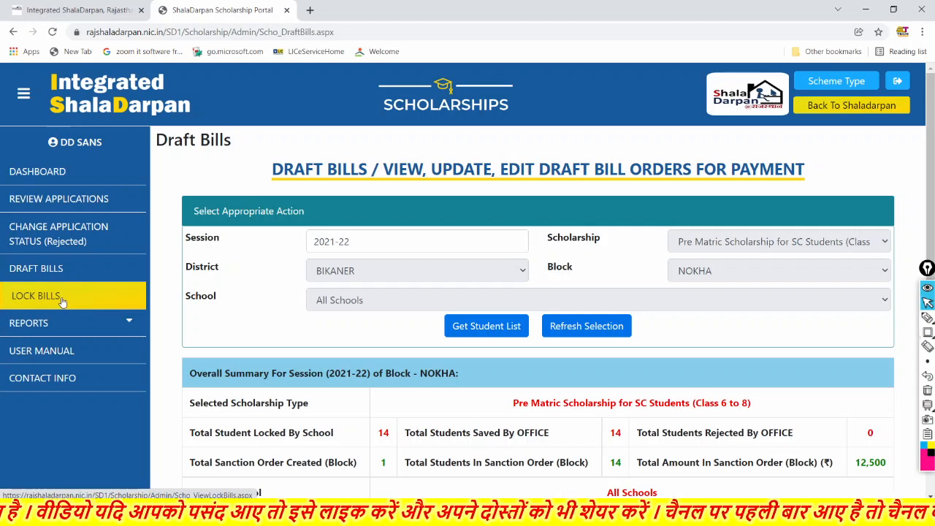
pyautogui.click(60, 297)
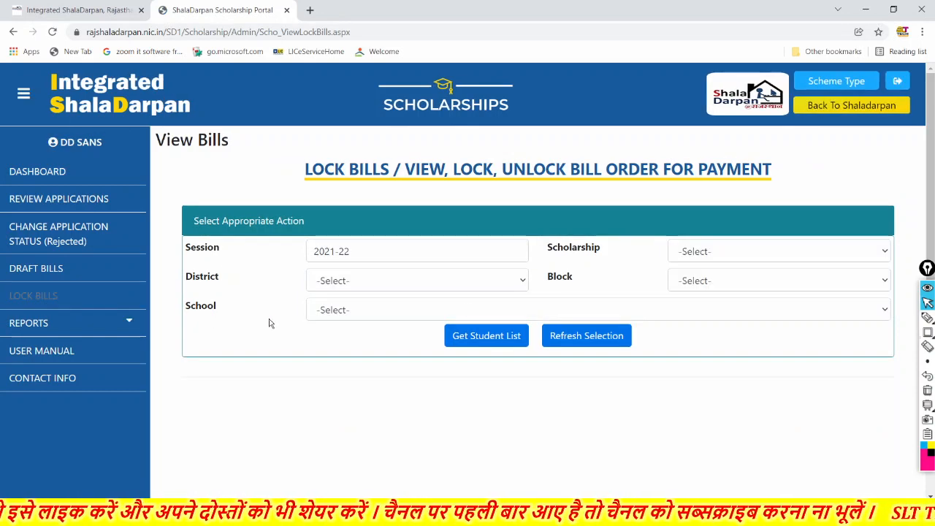
pyautogui.click(723, 252)
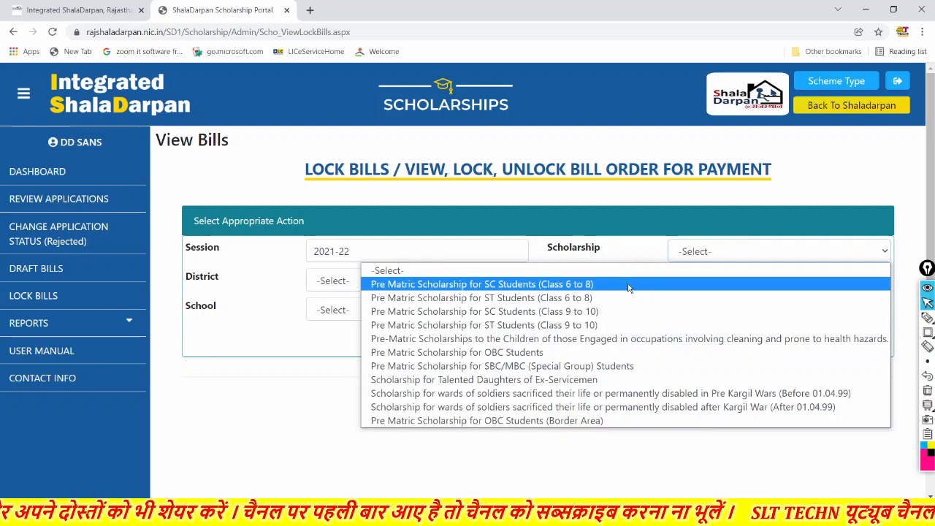
pyautogui.click(645, 282)
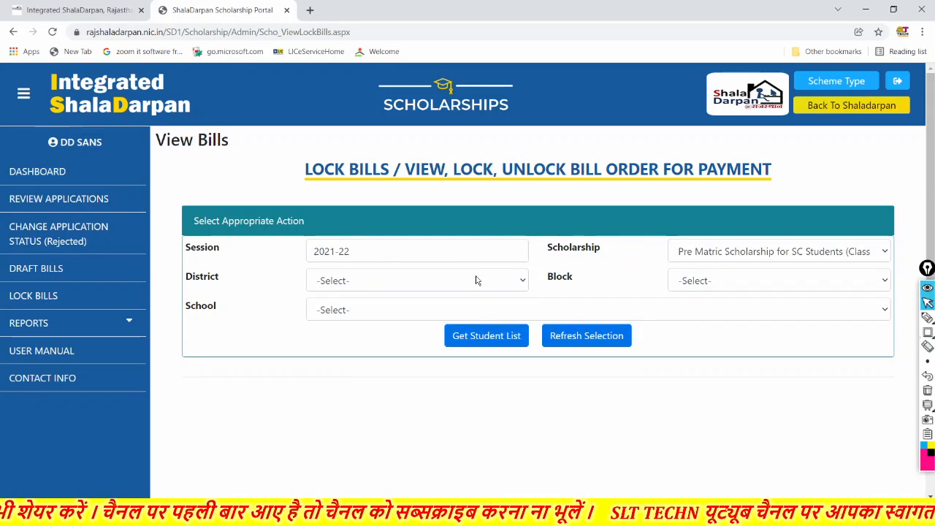
pyautogui.click(476, 280)
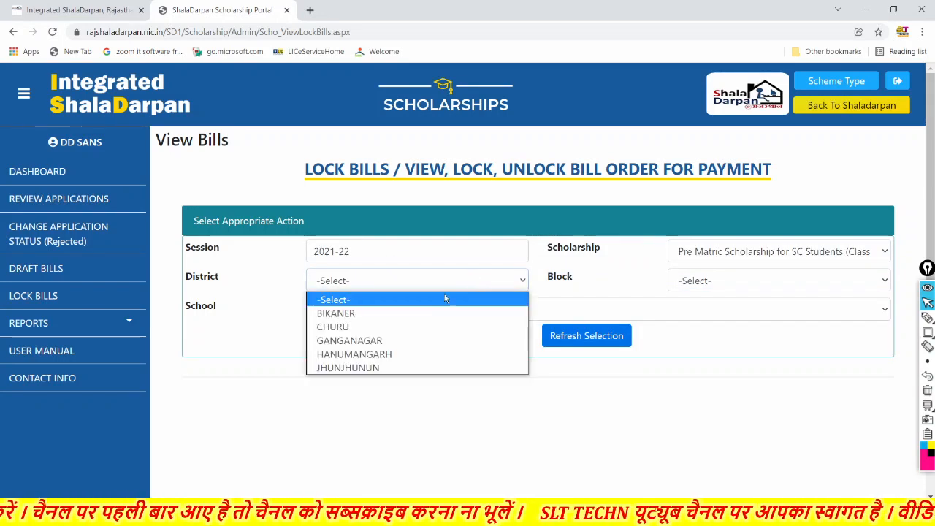
pyautogui.click(413, 315)
pyautogui.click(723, 283)
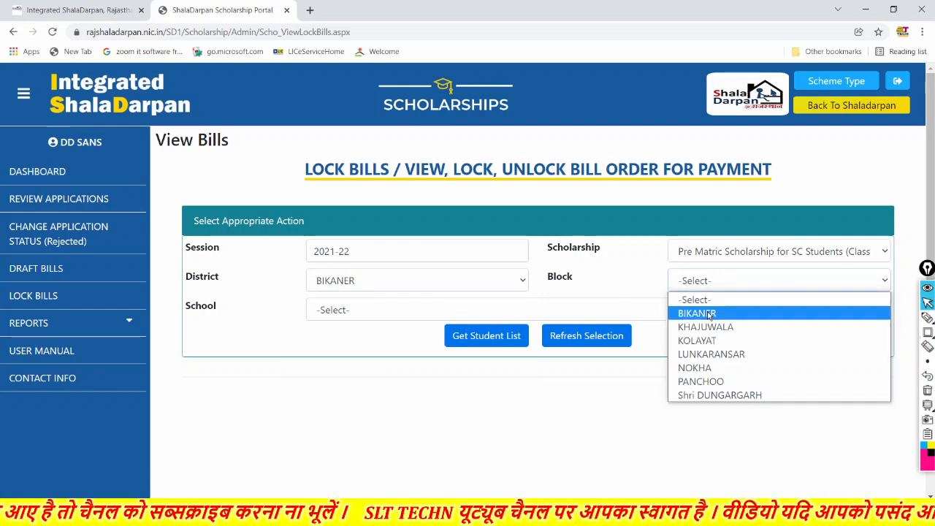
pyautogui.click(707, 368)
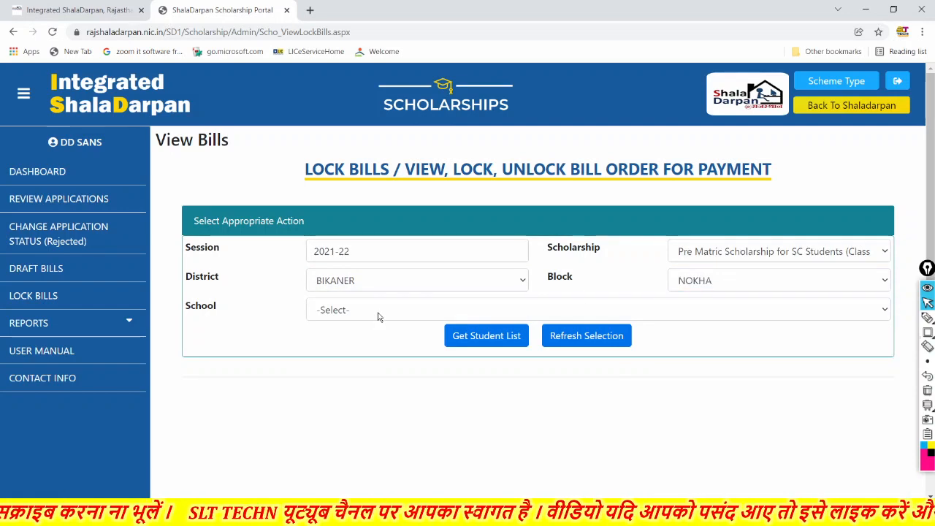
pyautogui.click(374, 317)
pyautogui.click(351, 370)
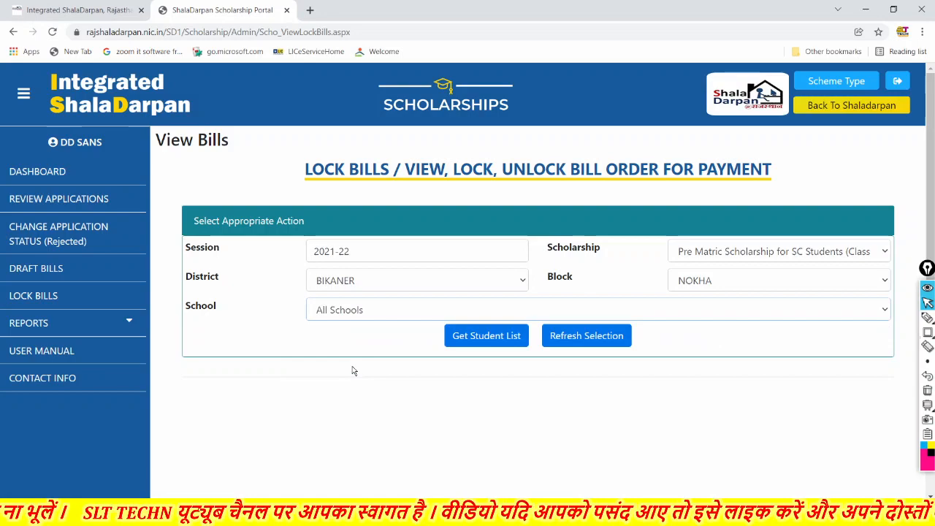
pyautogui.click(483, 341)
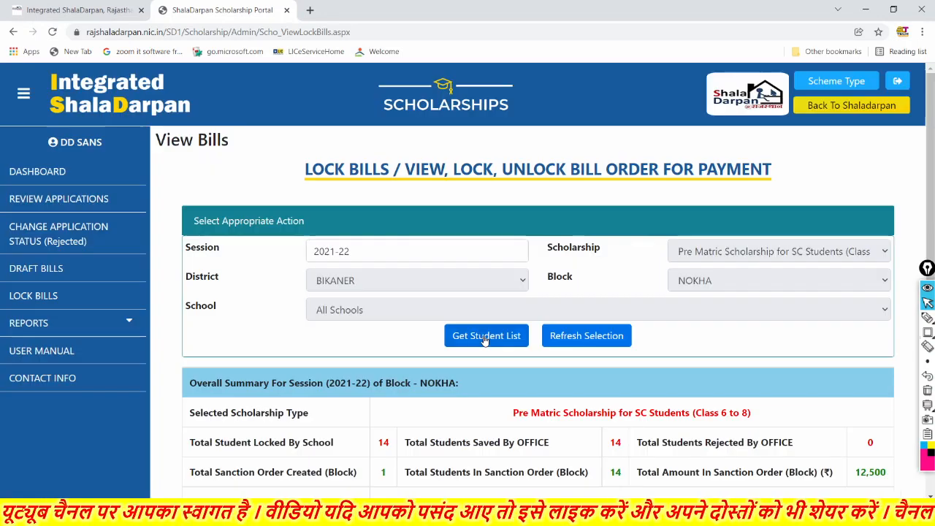
# Review the block summary and the sanction order entry, inspect its applicants' bank details and removal options, and close the applicant list
pyautogui.scroll(-3, 446, 332)
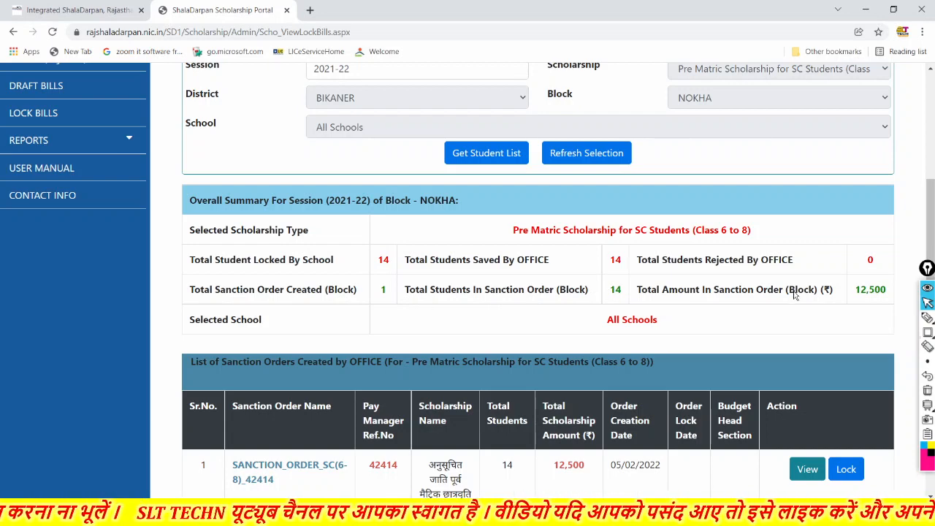
pyautogui.scroll(-2, 796, 294)
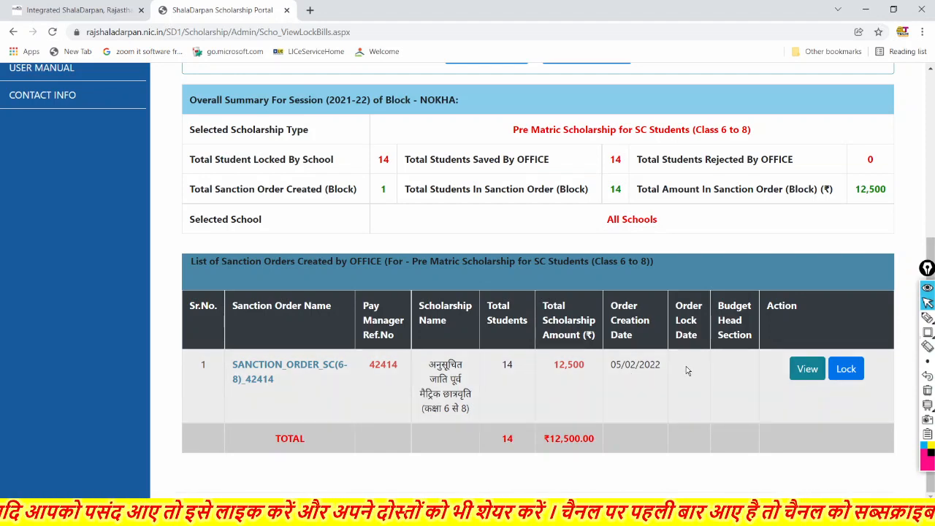
pyautogui.click(809, 375)
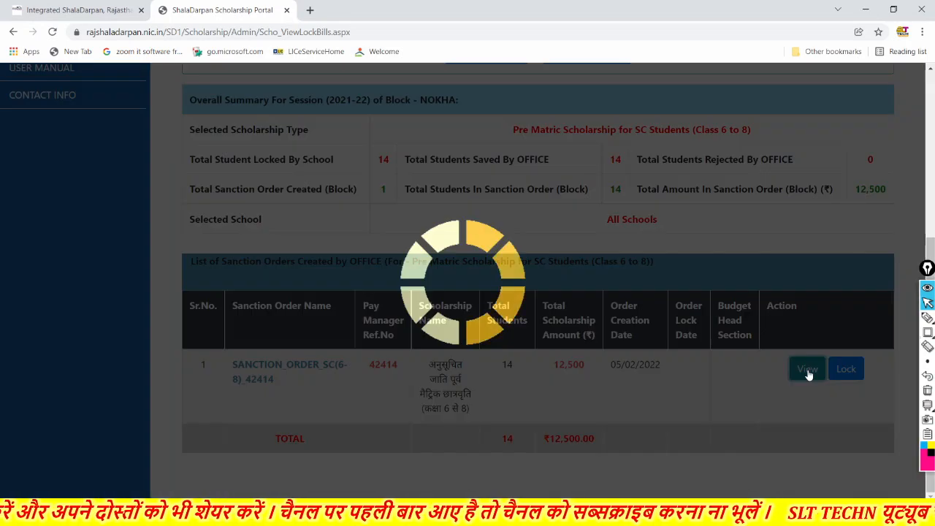
pyautogui.scroll(-5, 585, 406)
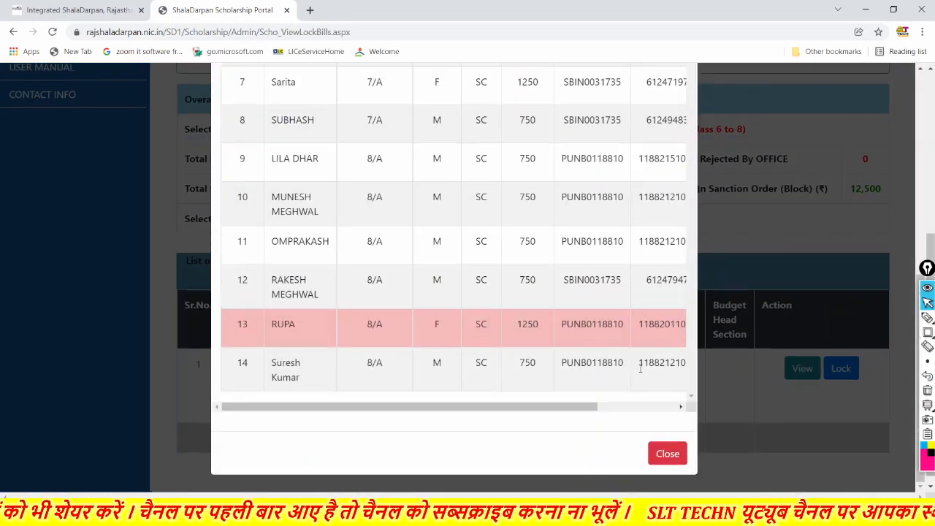
pyautogui.moveTo(585, 406); pyautogui.dragTo(659, 410)
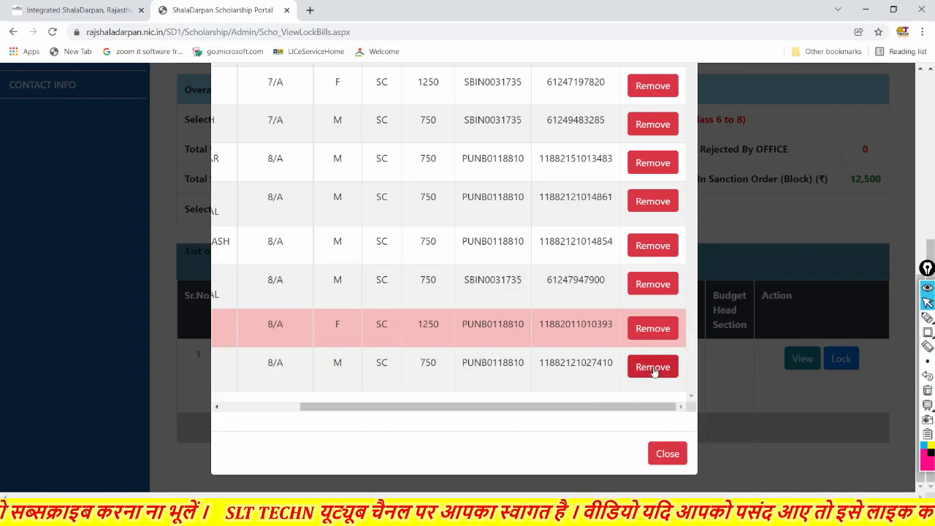
pyautogui.click(667, 454)
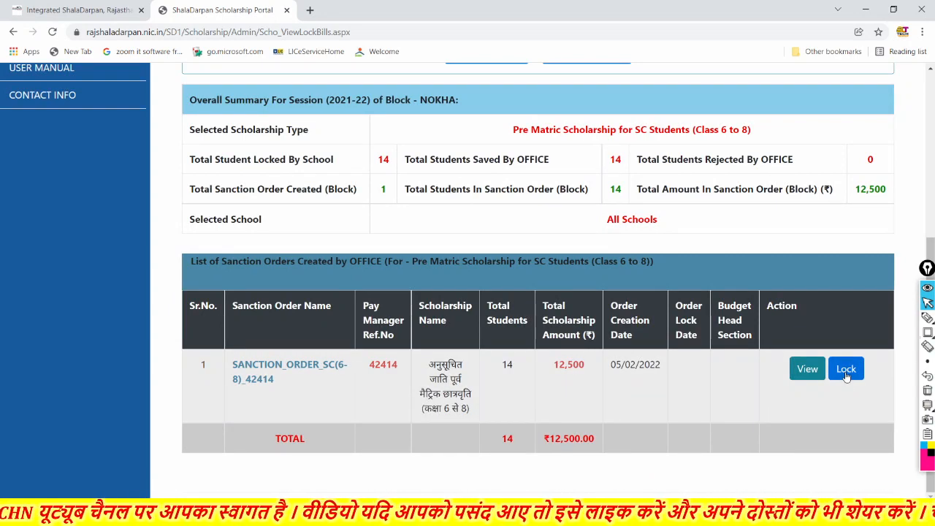
# Try to lock the SC (6-8) sanction order, outline the notice text with a rectangle, clear the marking and dismiss the notice
pyautogui.click(846, 371)
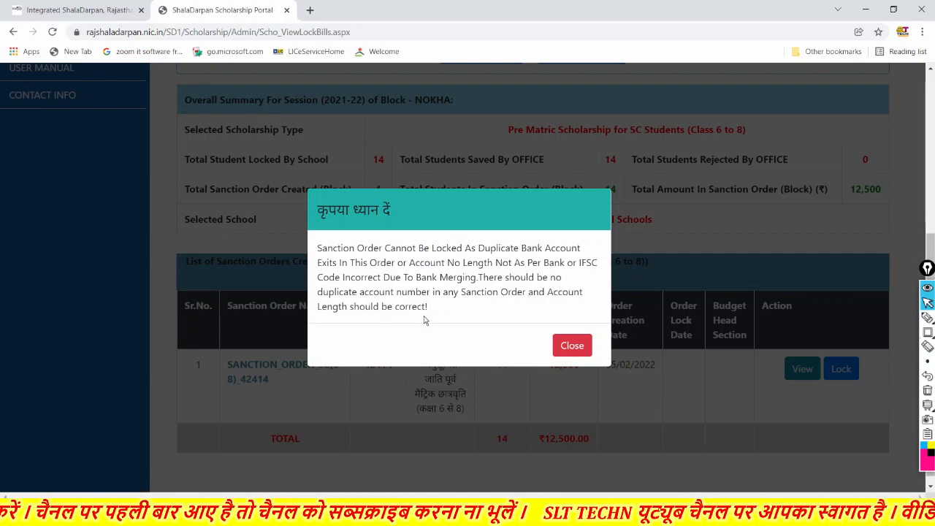
pyautogui.click(928, 333)
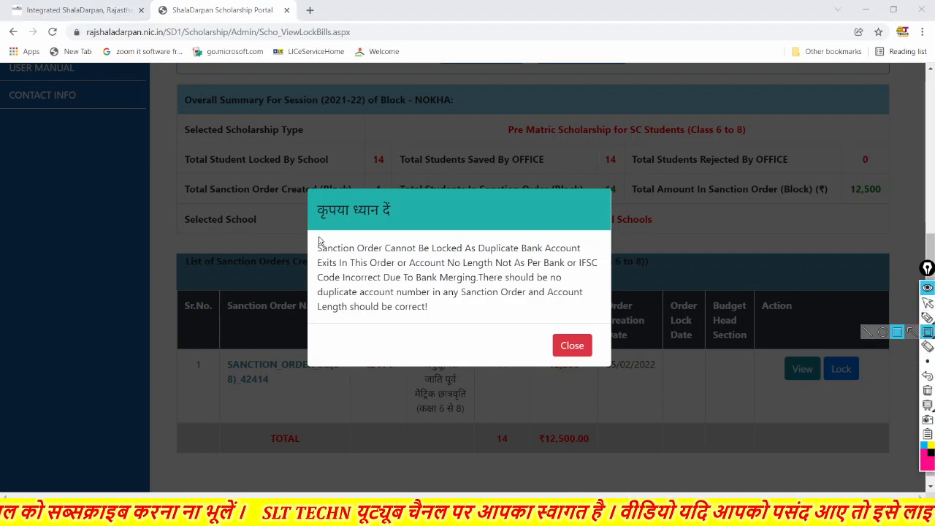
pyautogui.moveTo(319, 240)
pyautogui.mouseDown()
pyautogui.moveTo(321, 276)
pyautogui.moveTo(366, 323)
pyautogui.moveTo(606, 332)
pyautogui.mouseUp()
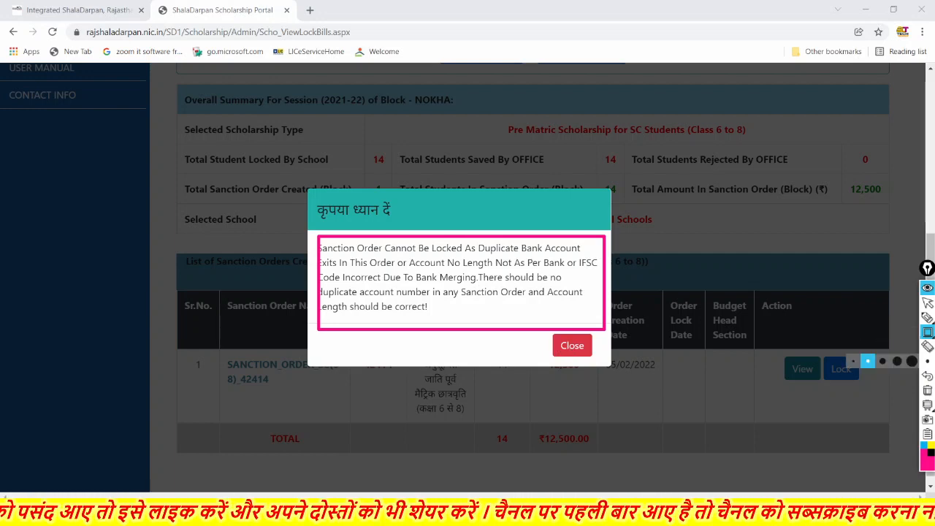
pyautogui.click(926, 390)
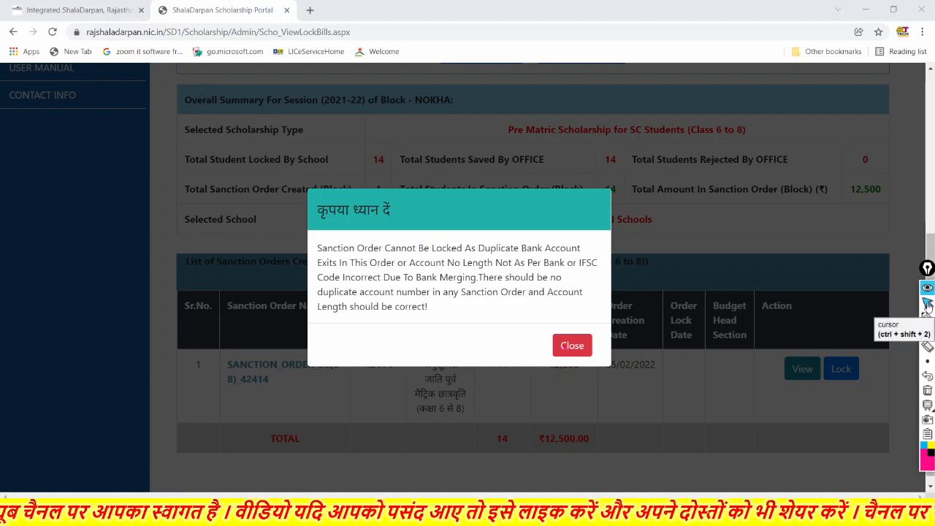
pyautogui.click(577, 347)
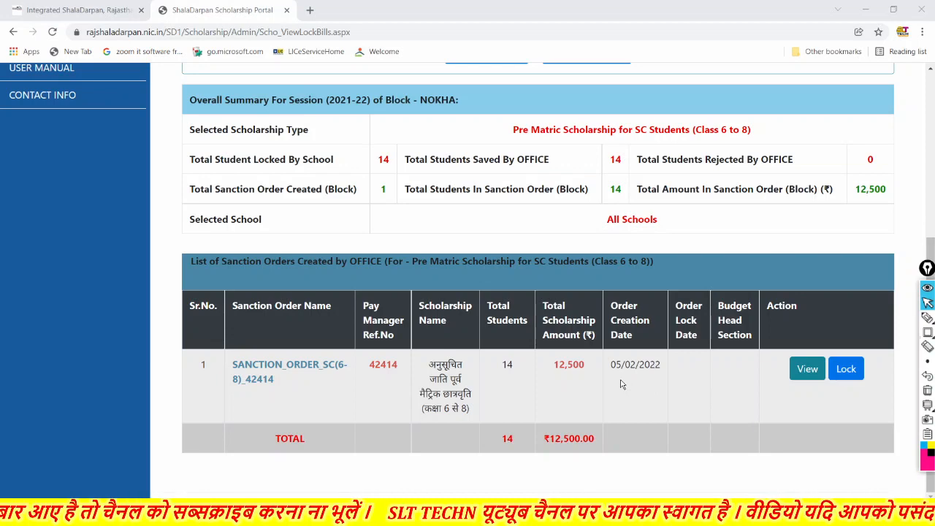
pyautogui.scroll(3, 620, 384)
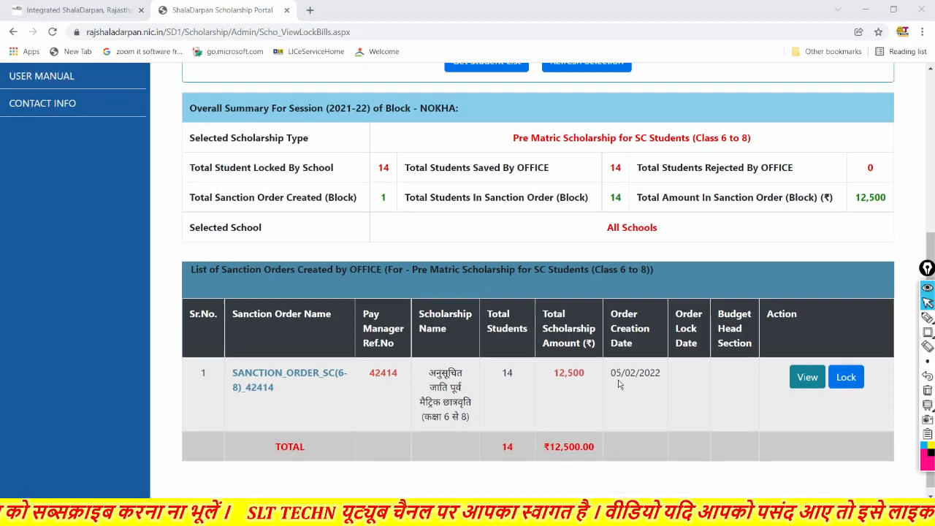